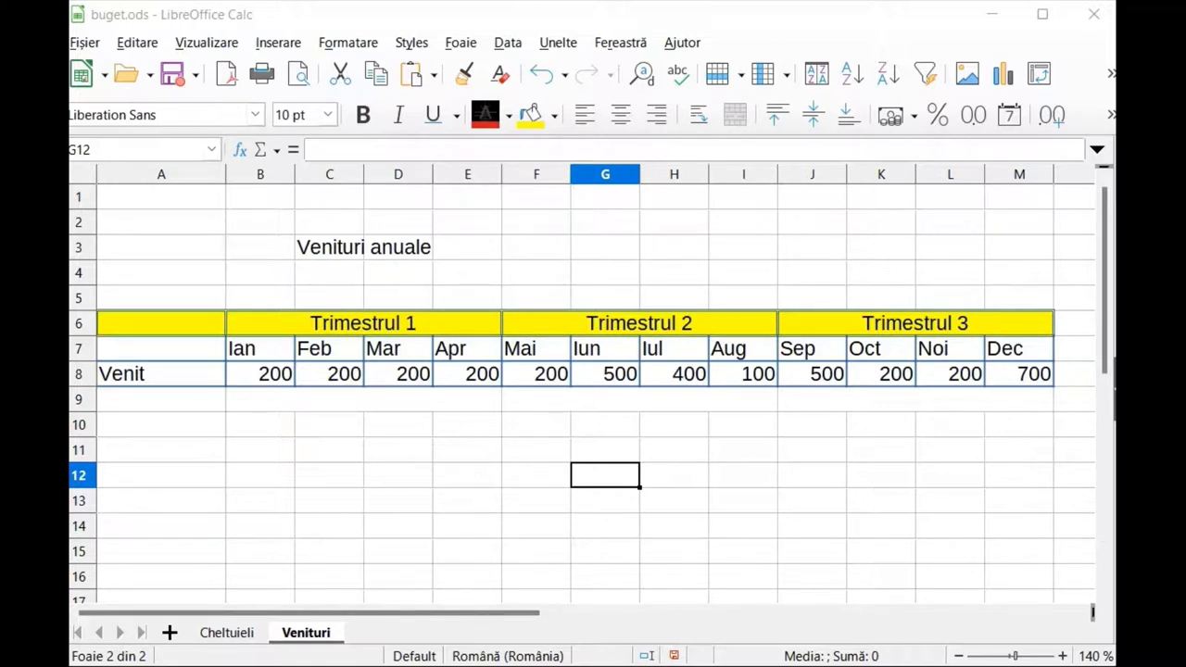
Step: Enter the formula =B8+C8+D8+E8 in the merged cell B9:E9 to total the Trimestrul 1 income
left_click(283, 409)
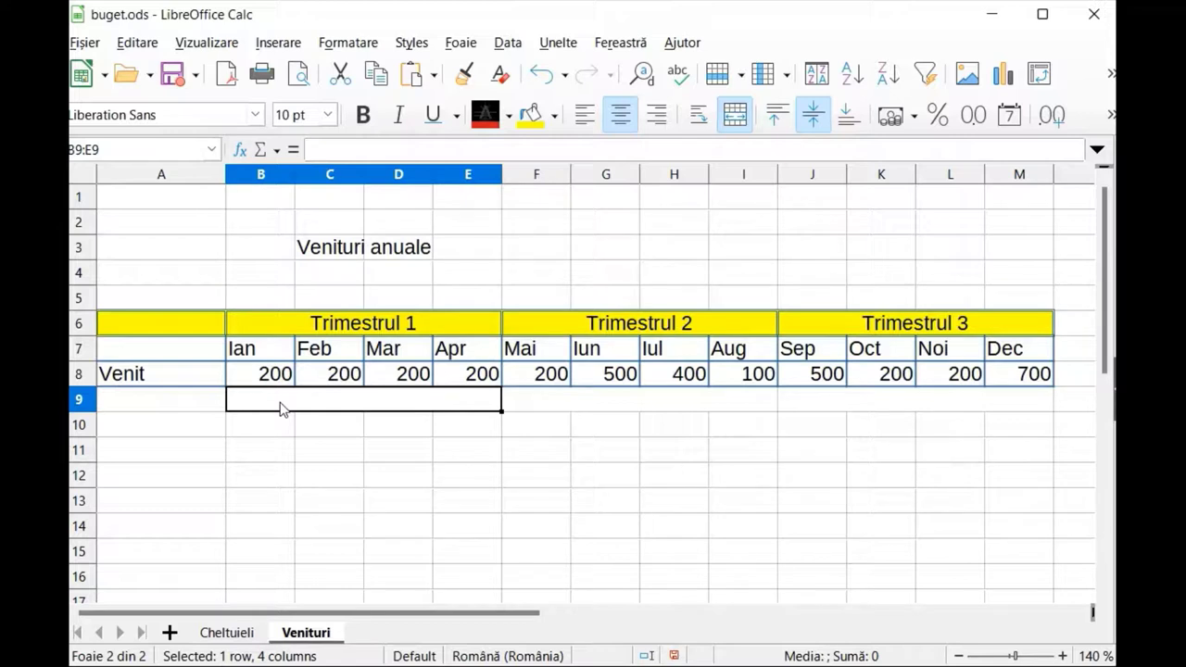
type("=")
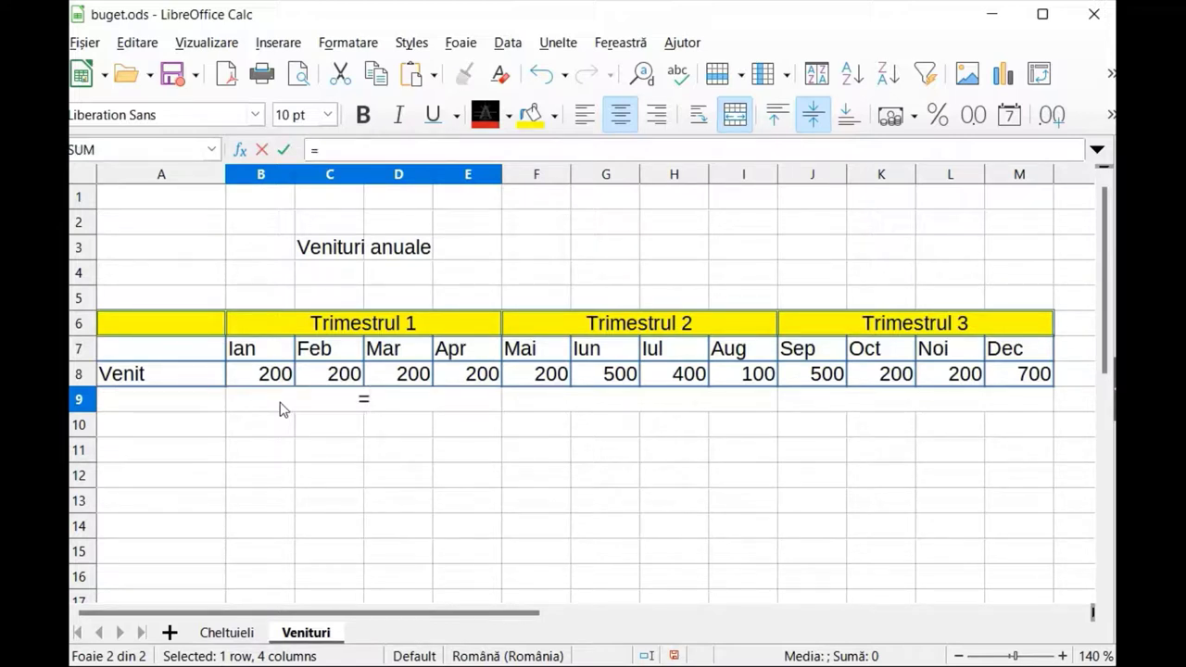
type("B")
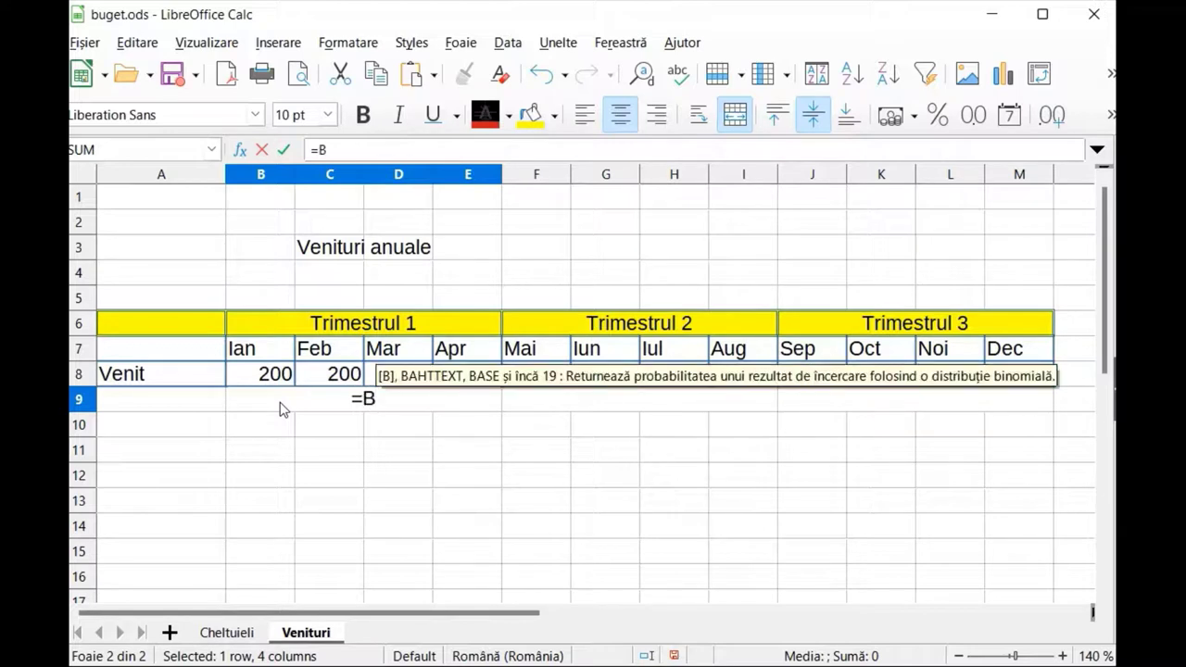
type("8+")
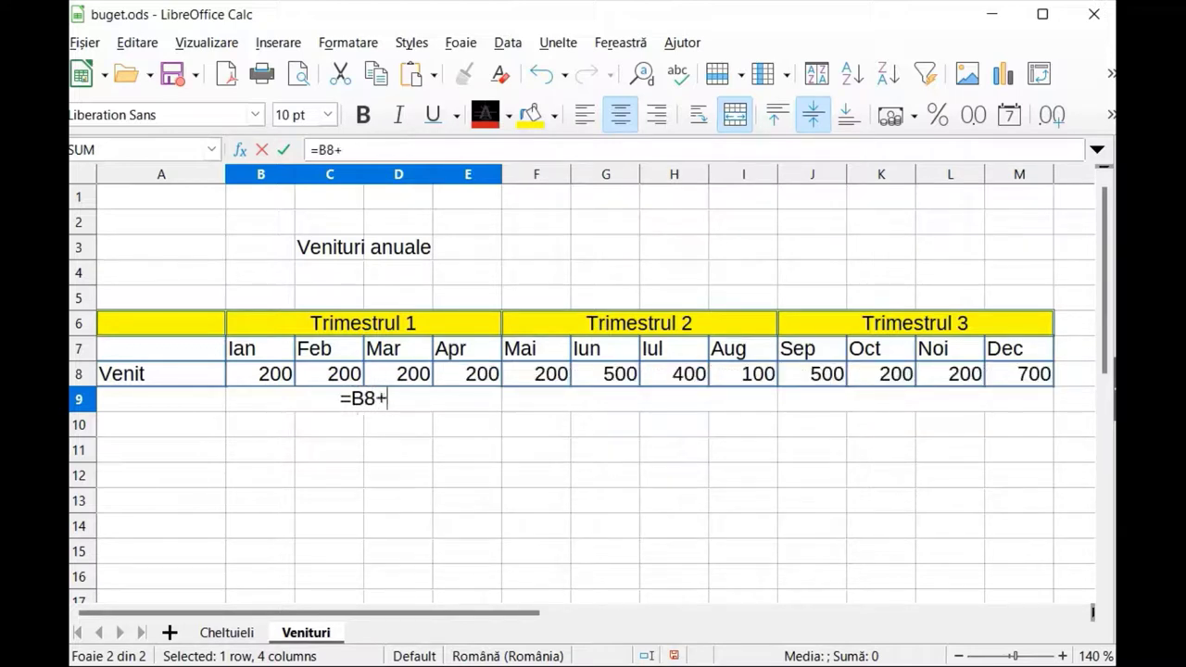
type("C8")
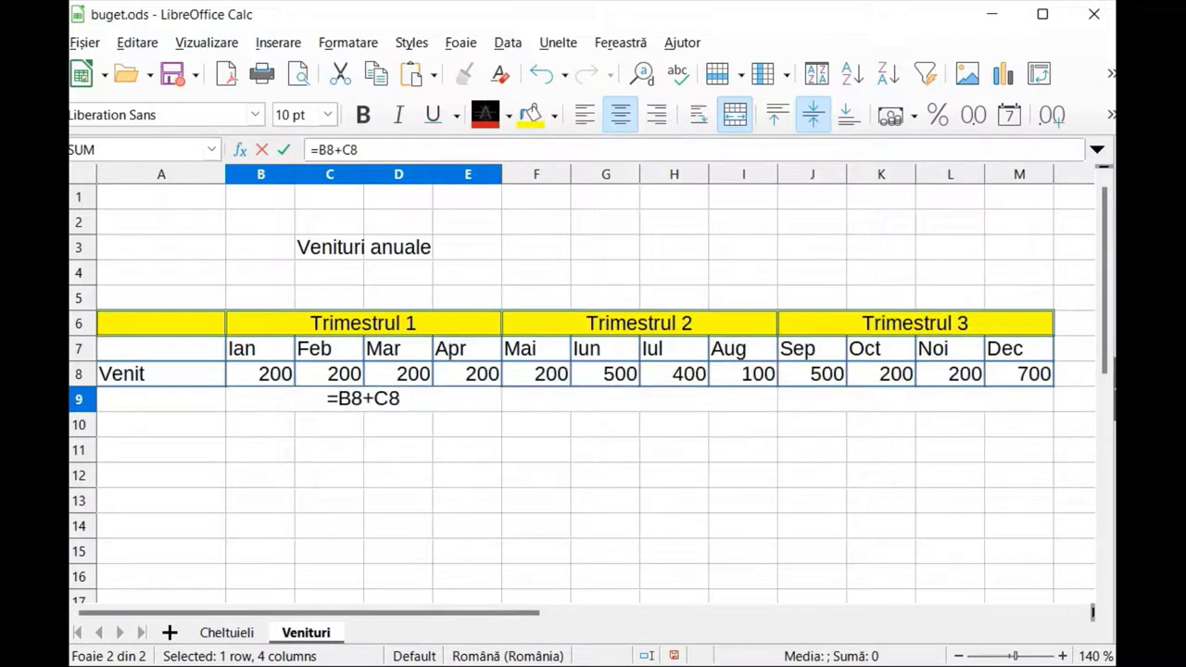
type("+D")
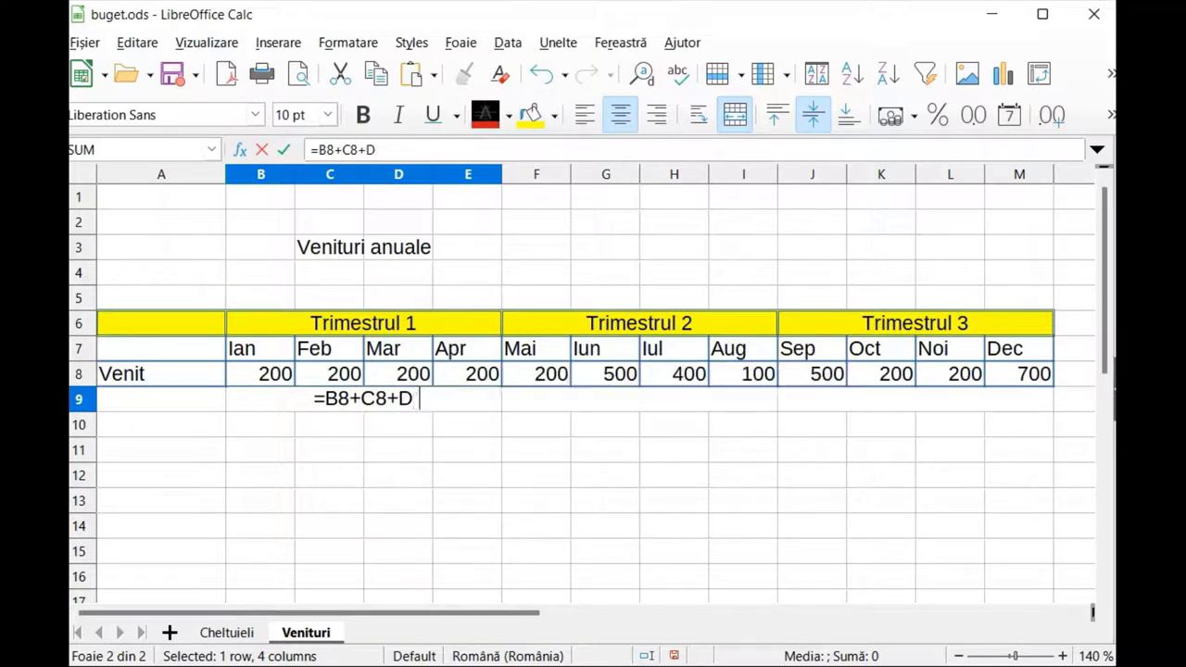
type("8+E8")
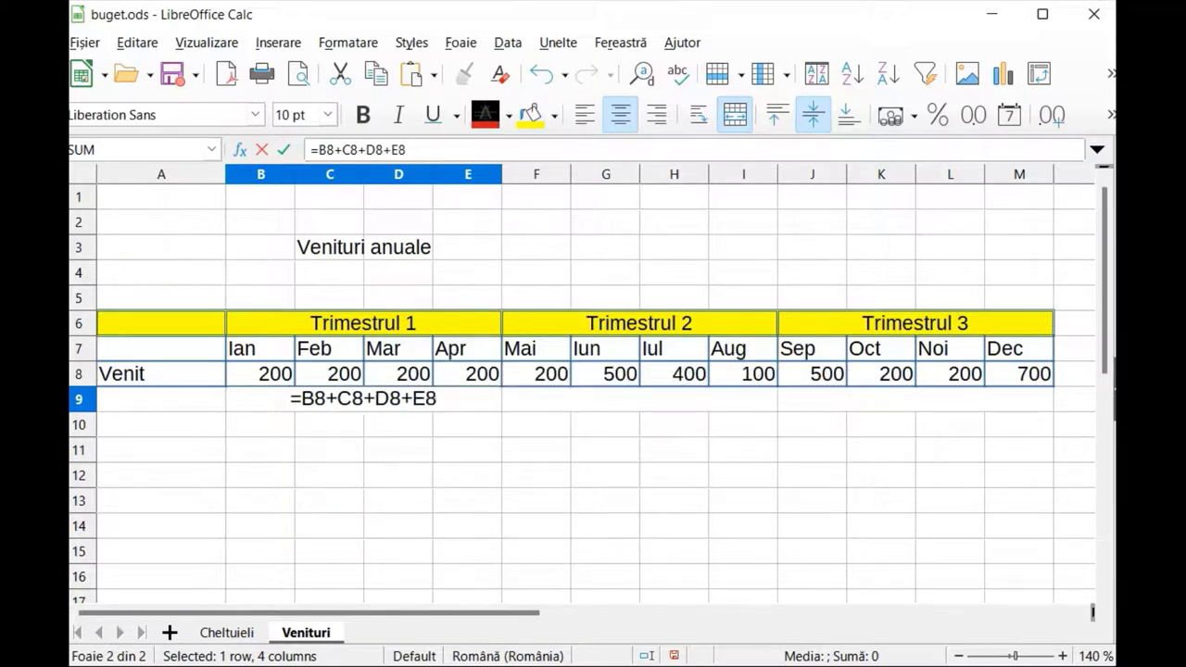
key("Return")
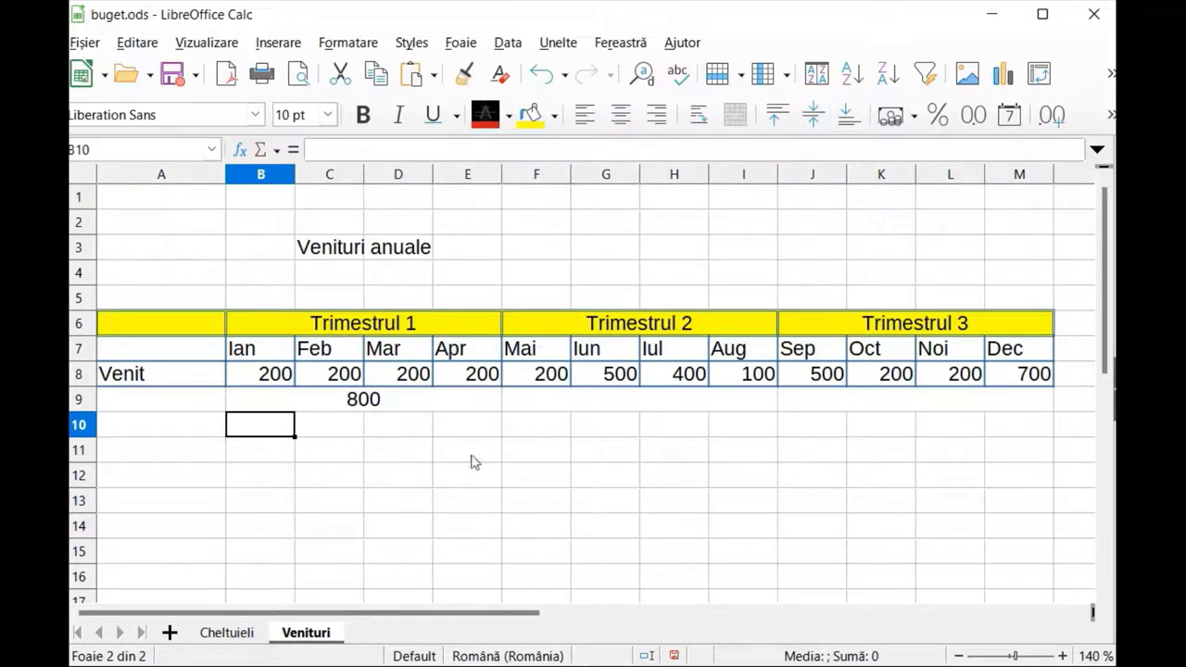
Step: Total the Trimestrul 2 income in the merged cell F9:I9 by inserting the SUM function over $F8:$I8 with the function wizard
left_click(559, 408)
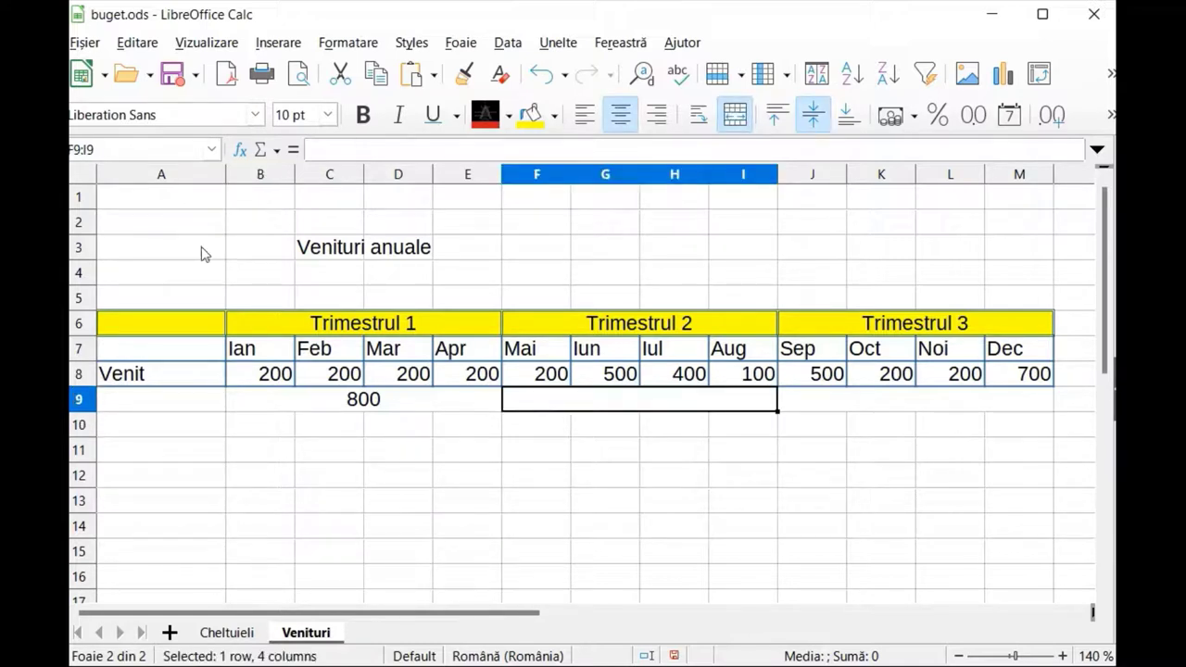
left_click(238, 153)
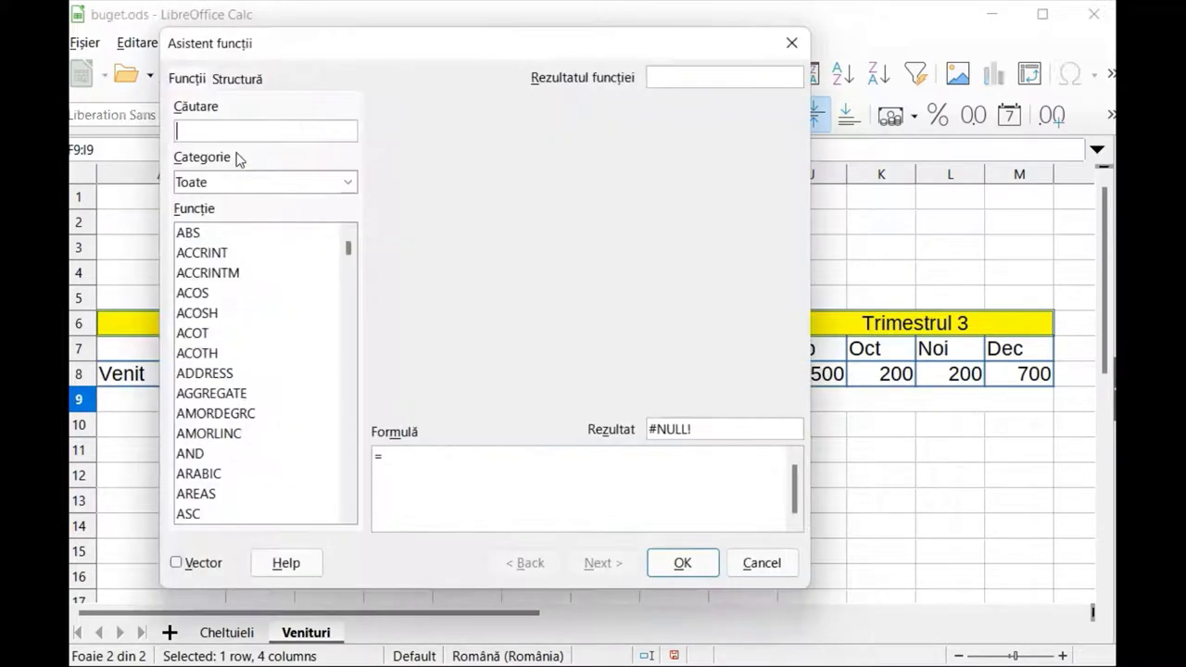
type("SUM")
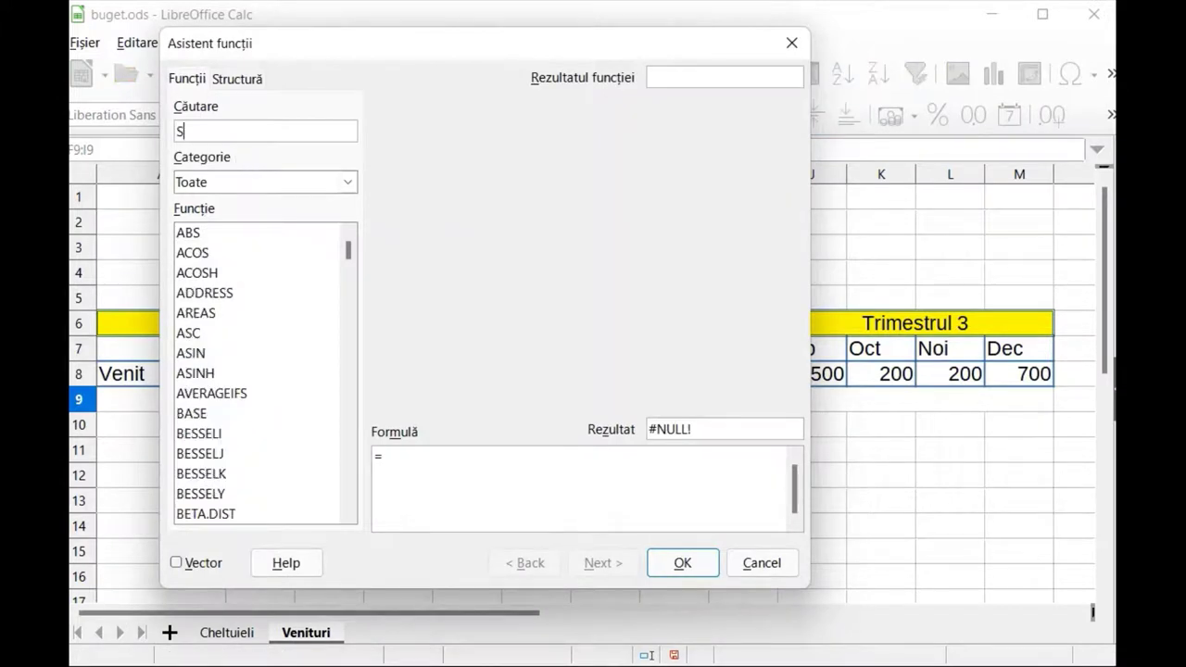
left_click(182, 291)
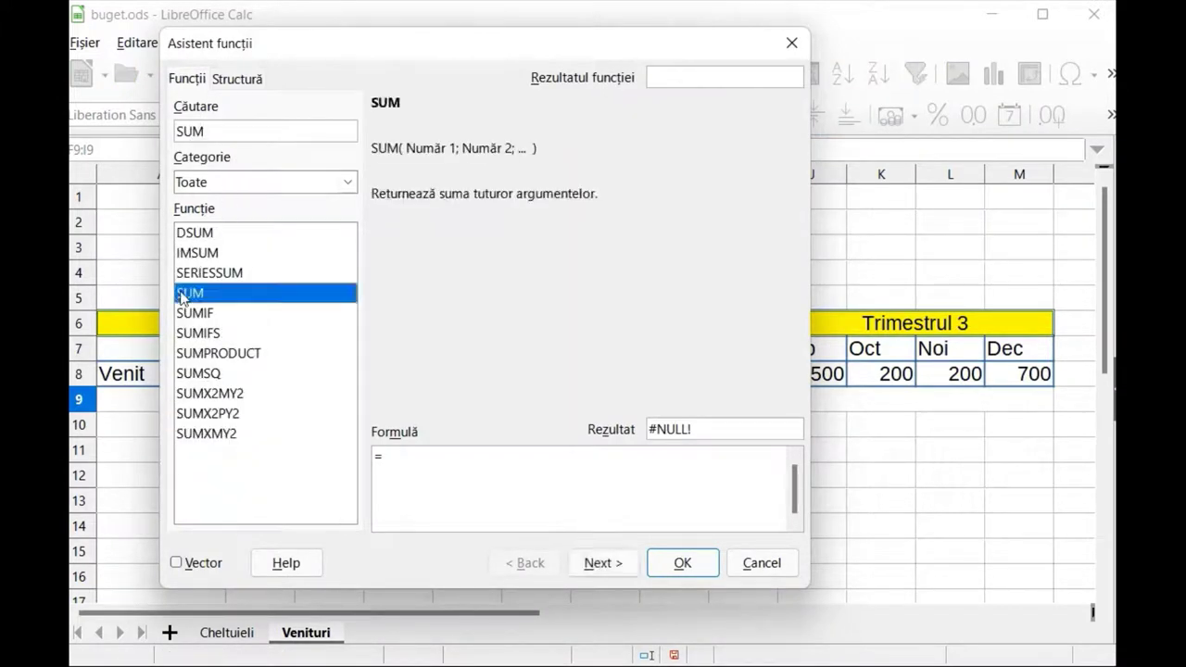
left_click(603, 563)
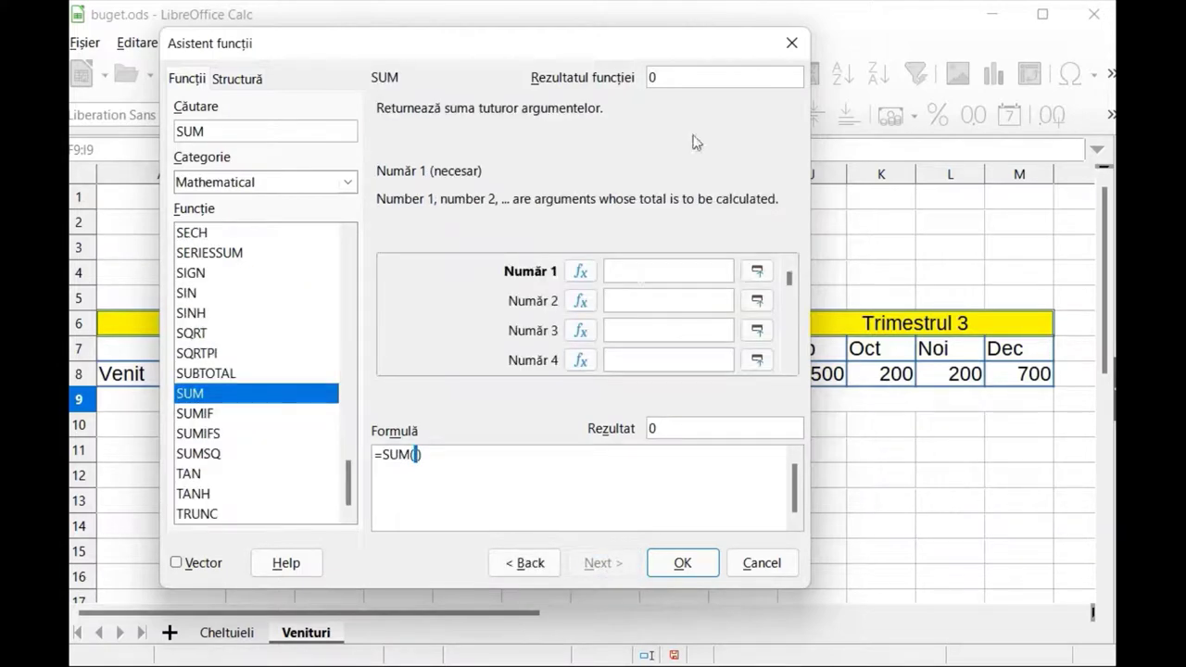
left_click_drag(667, 46, 741, 427)
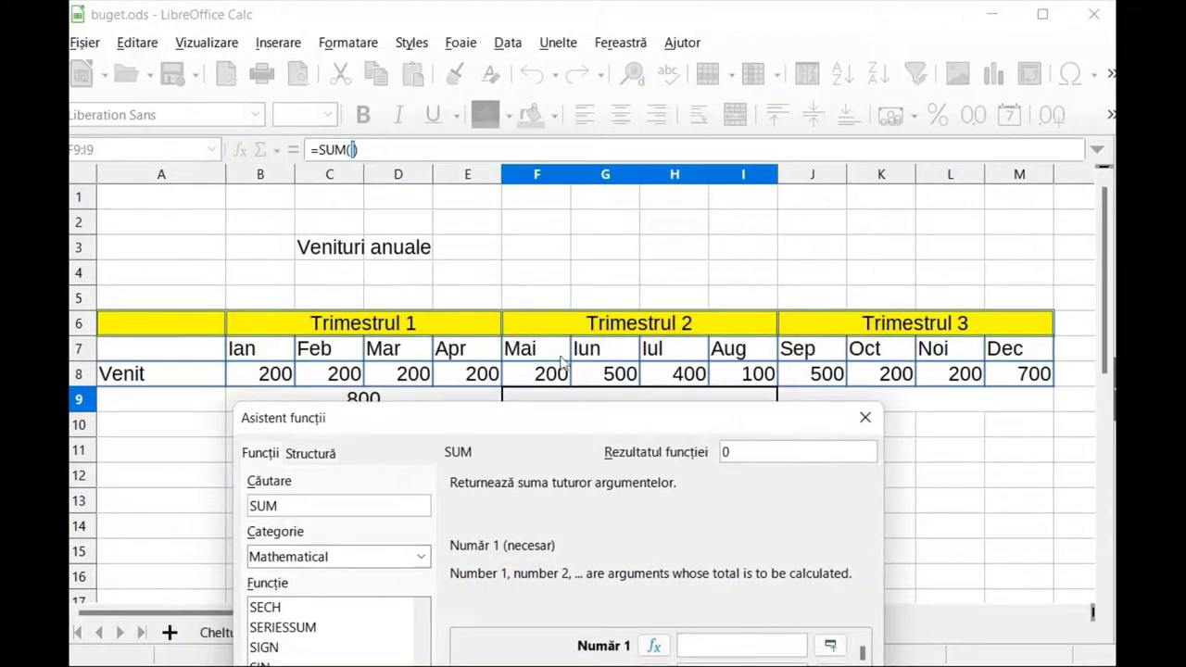
left_click_drag(546, 376, 747, 375)
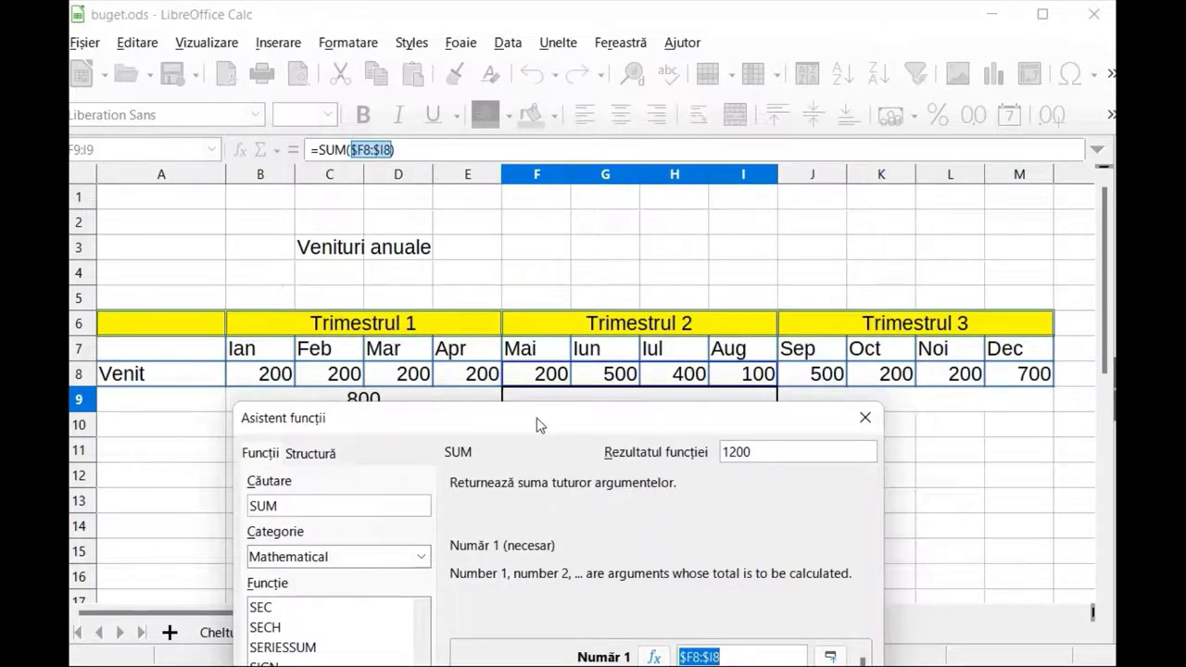
left_click_drag(540, 421, 414, 57)
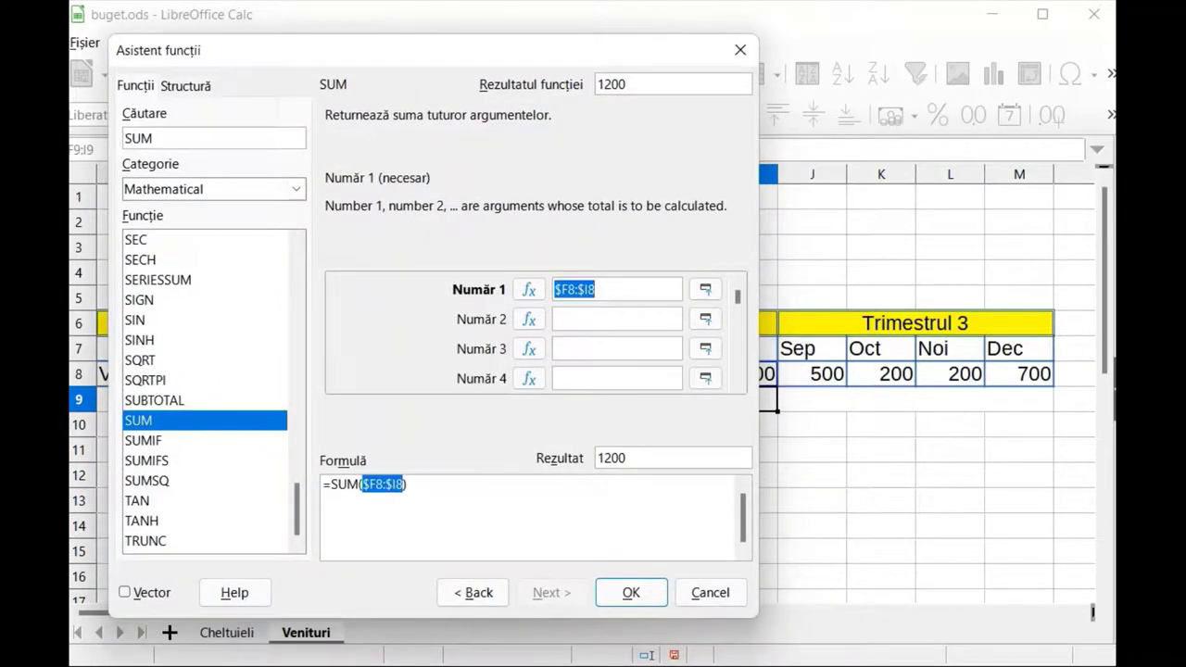
left_click(627, 594)
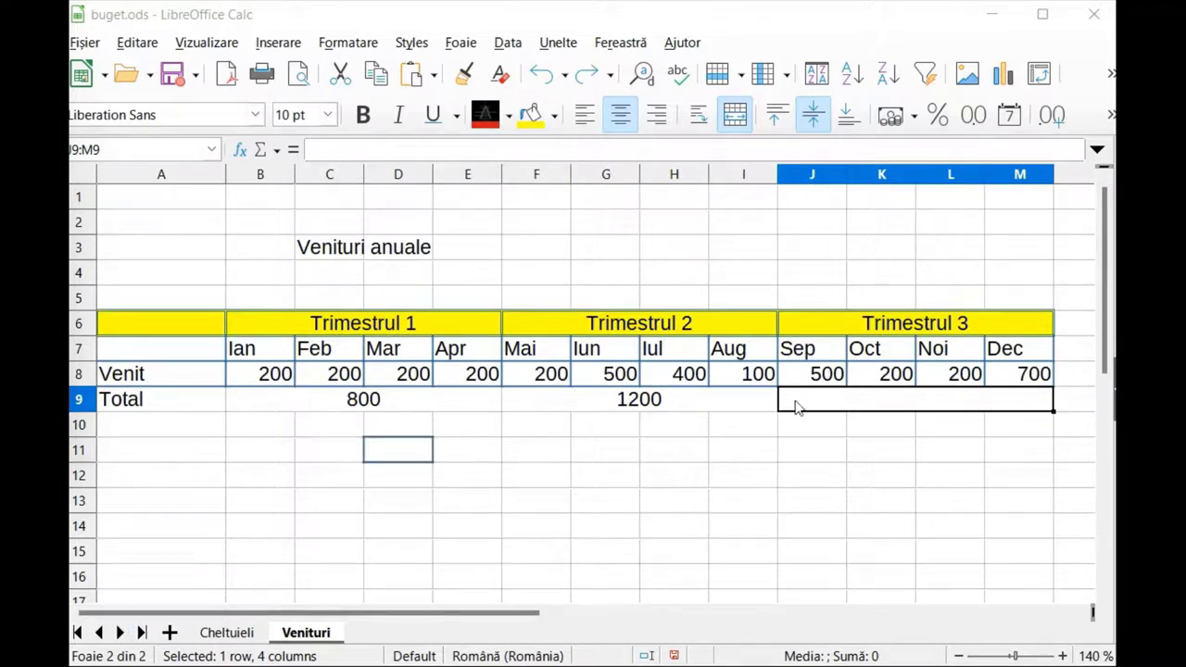
Step: Enter the formula =J8+K8+L8+M8 in the merged cell J9:M9, picking the Trimestrul 3 month cells as references
type("=")
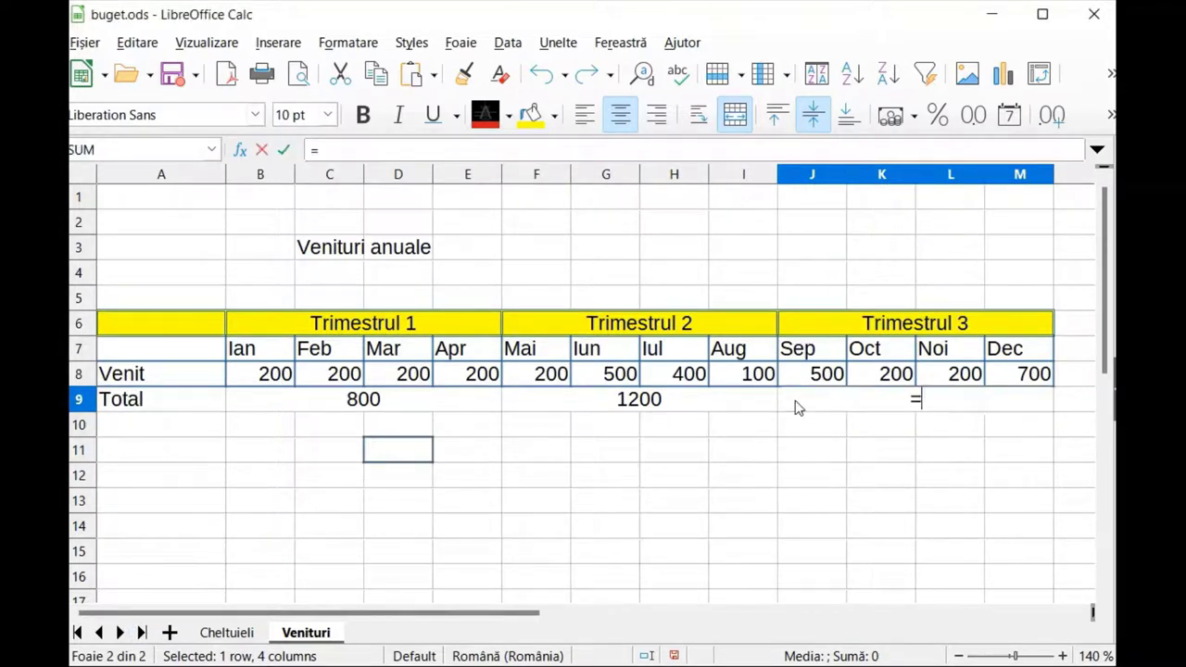
left_click(803, 380)
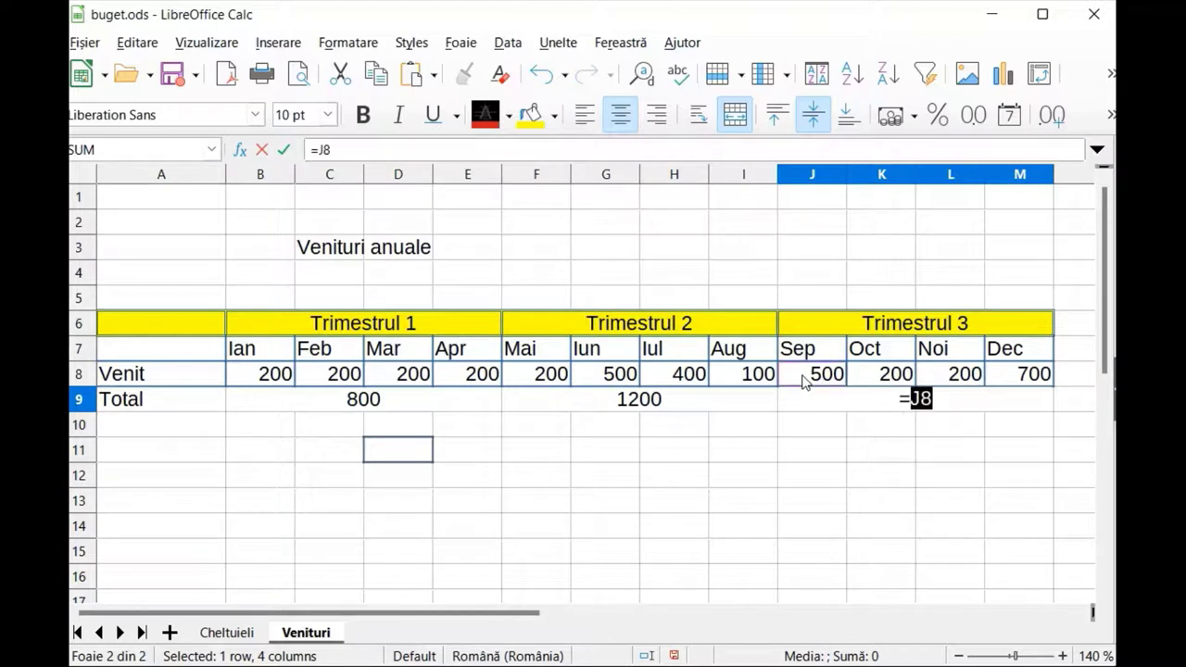
type("+")
left_click(879, 370)
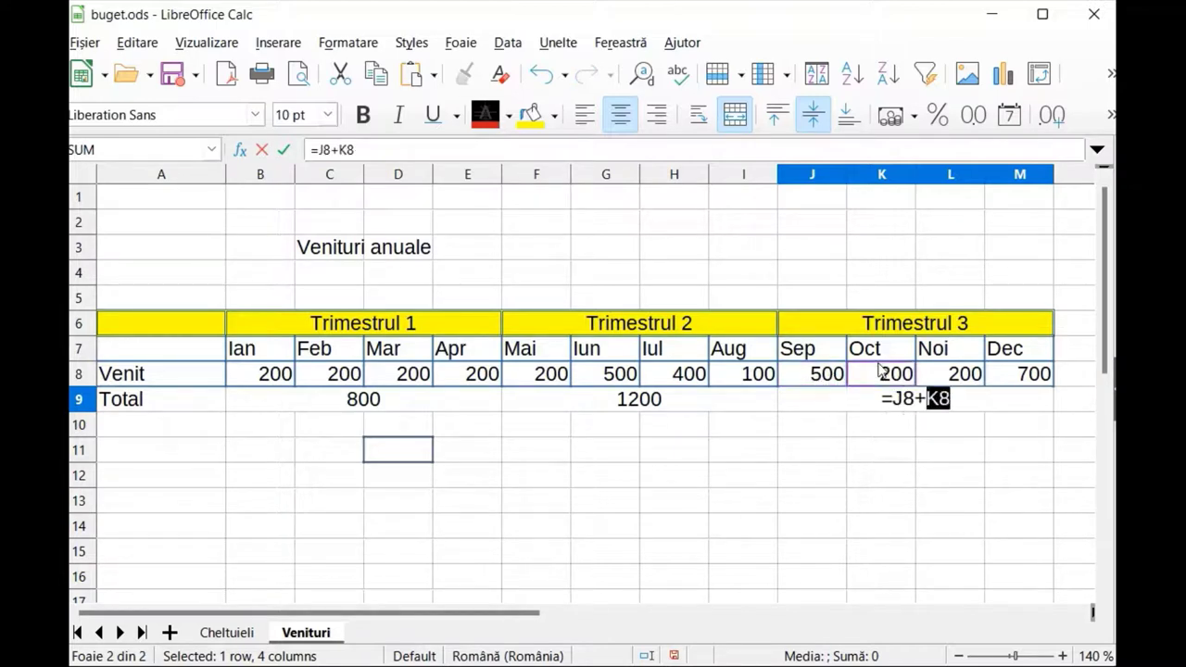
type("+")
left_click(942, 379)
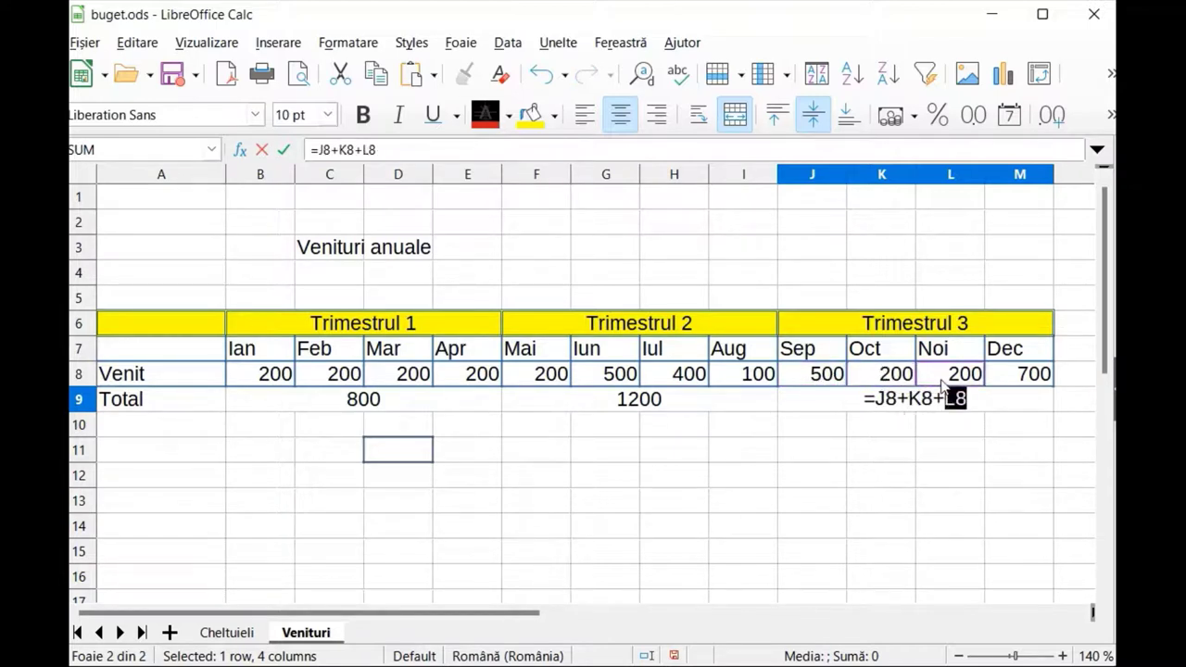
type("+")
left_click(1025, 383)
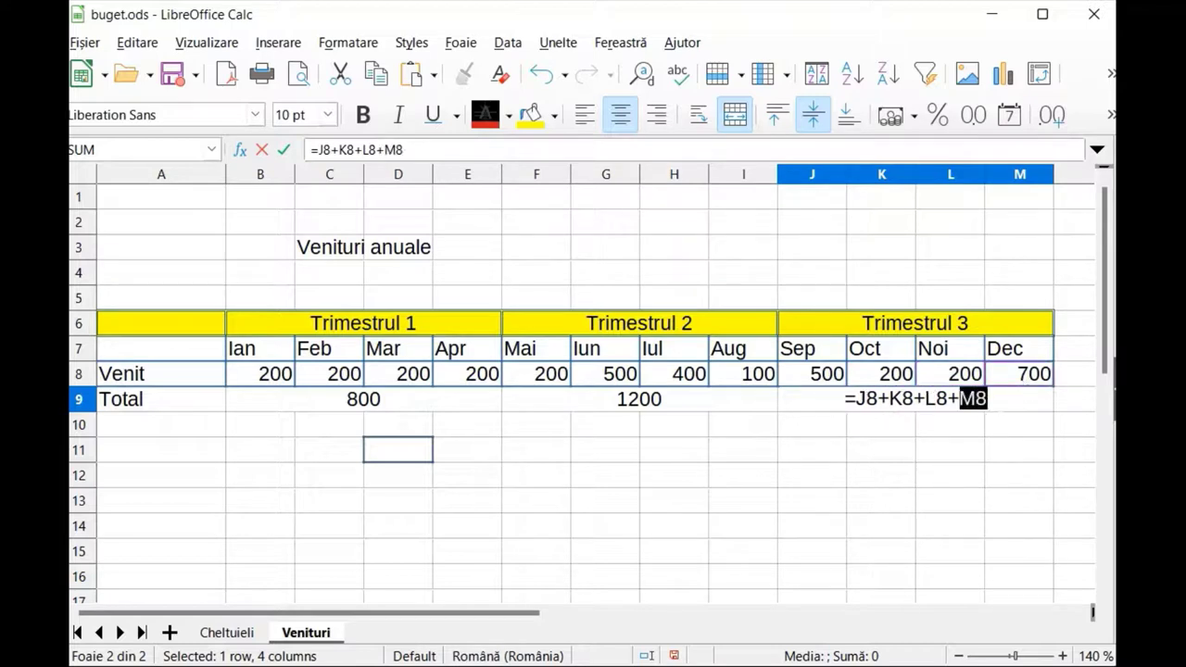
key("Return")
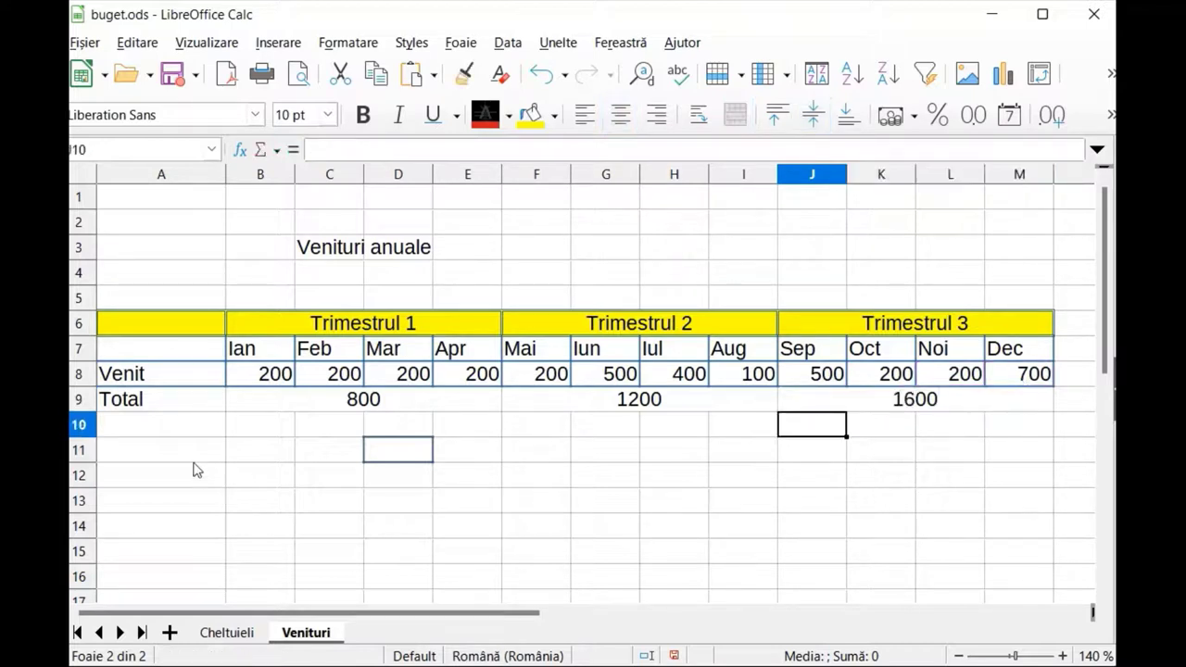
Step: Label cell A10 "Deficit" and enter the formula =B8-$Cheltuieli.B9 in cell B10
left_click(156, 434)
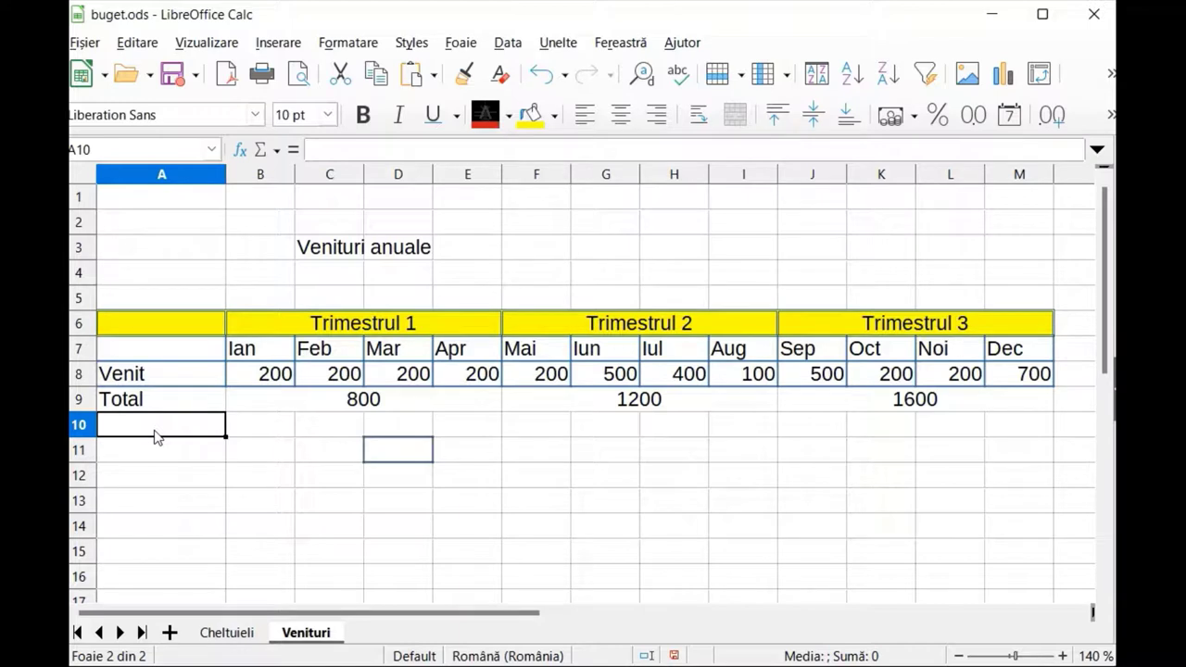
type("Deficit")
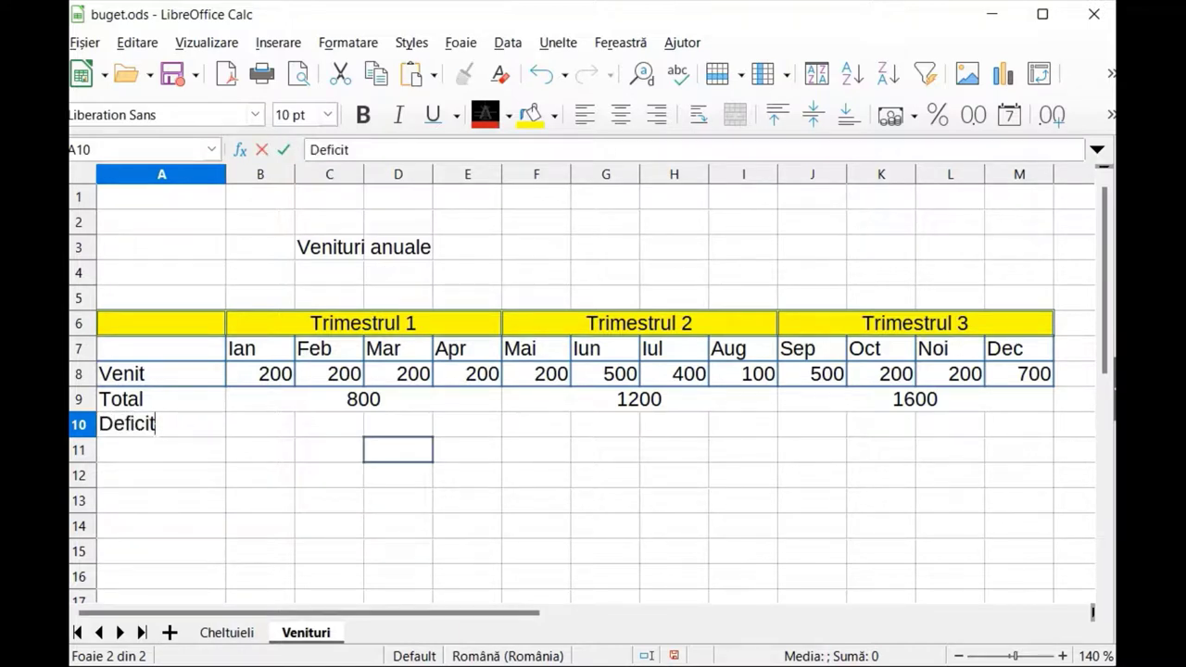
left_click(275, 426)
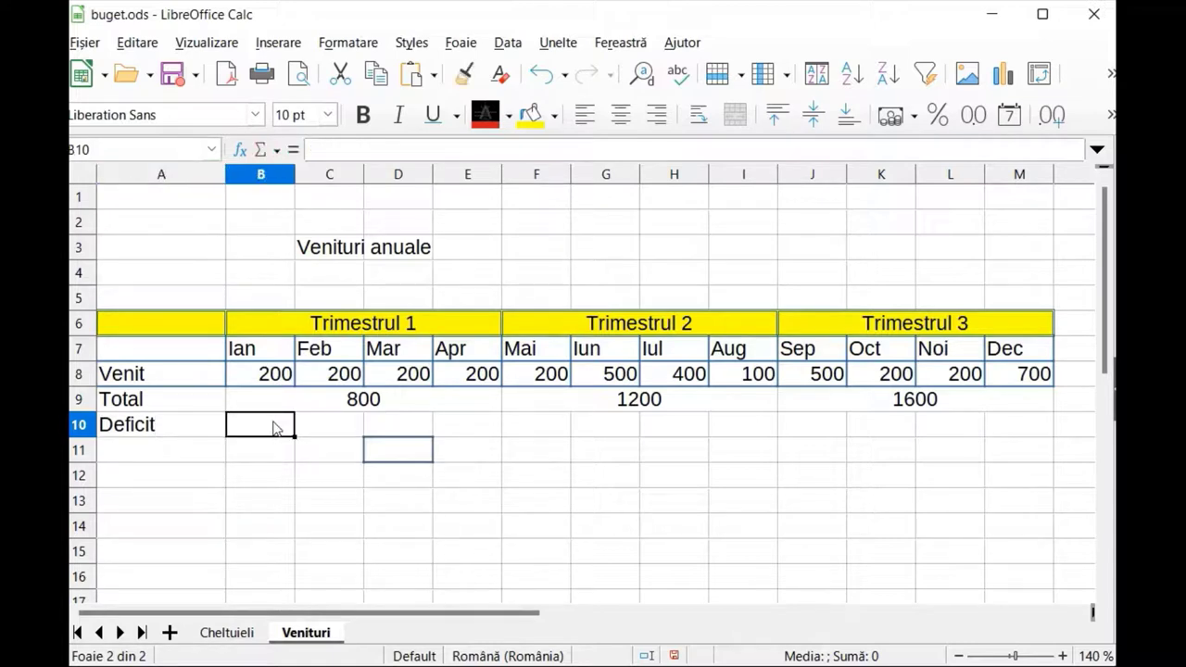
type("=B8")
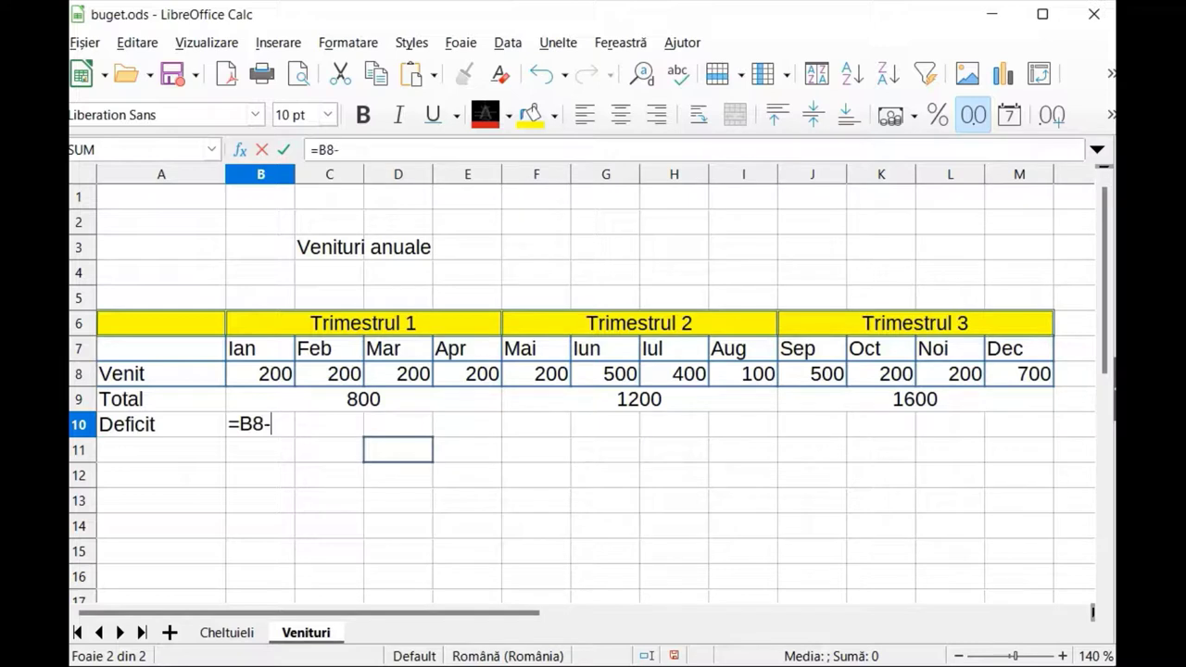
type("-$Chel")
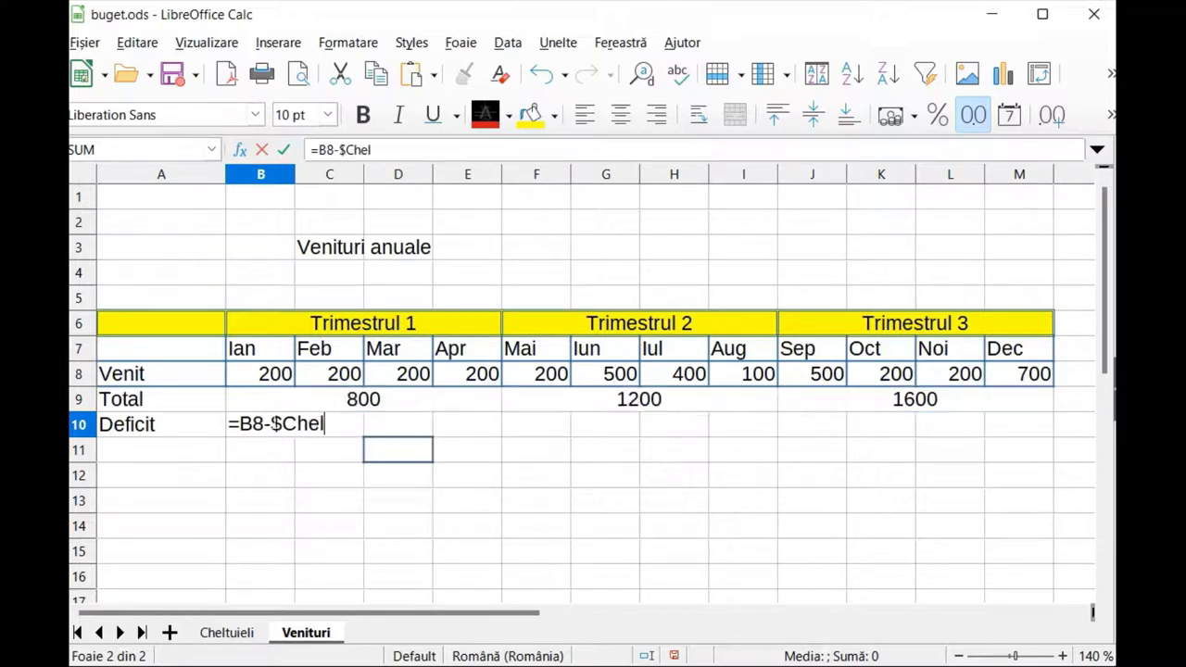
type("tuieli.")
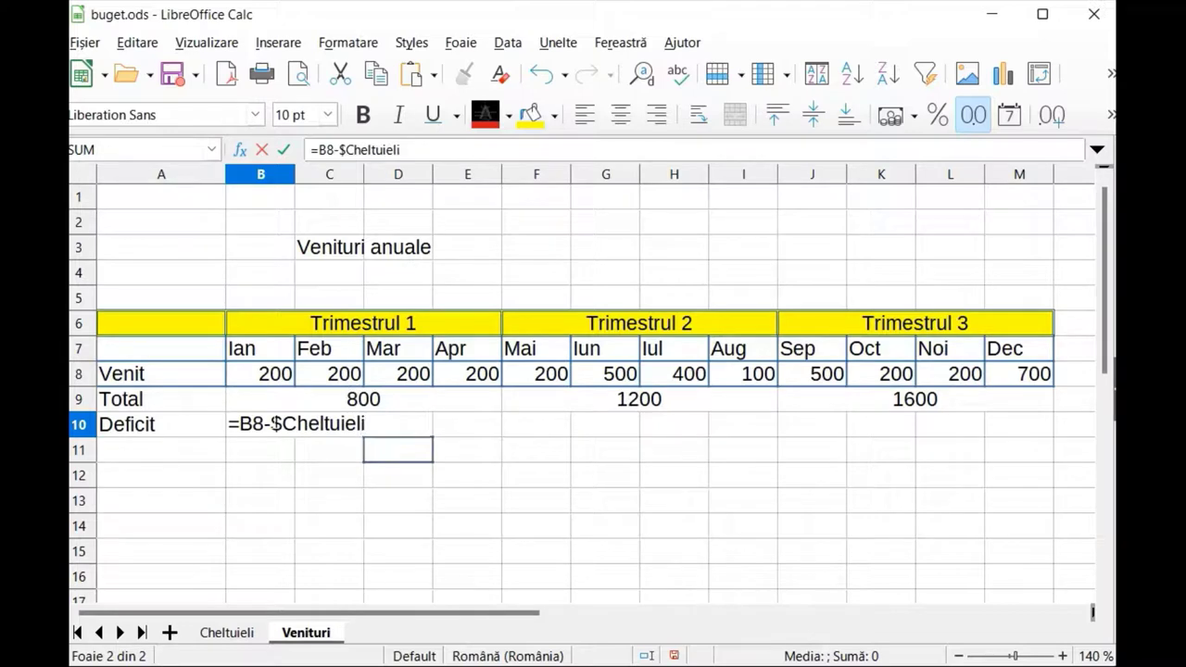
left_click(271, 424)
type("B9")
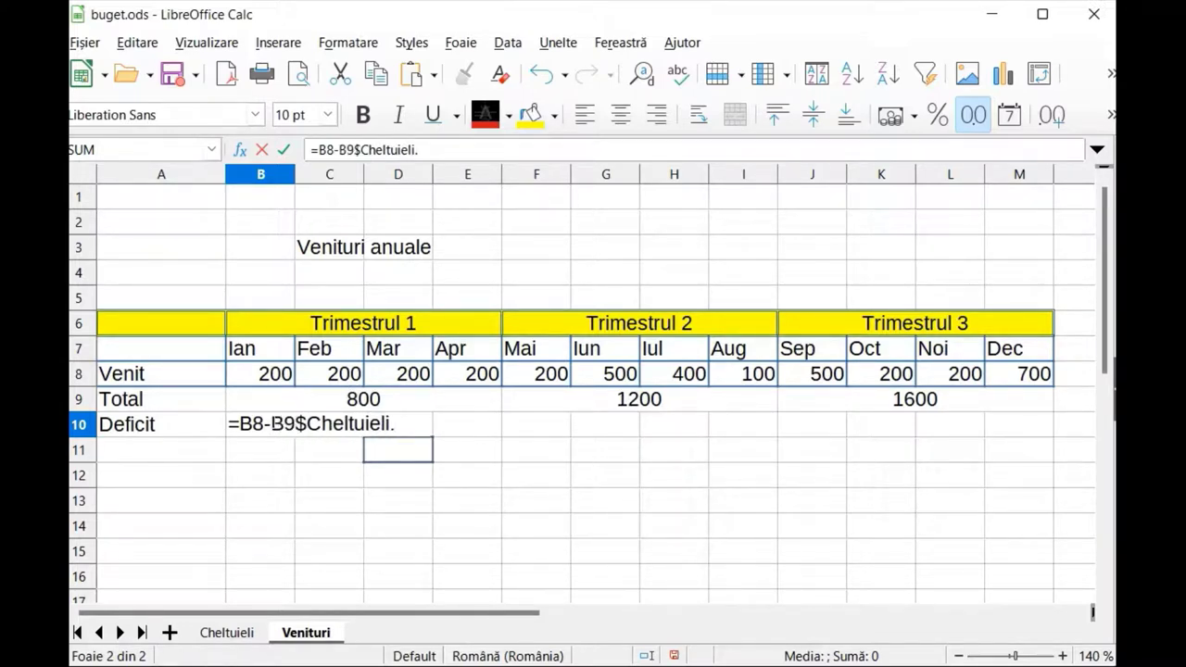
key("BackSpace")
key("BackSpace")
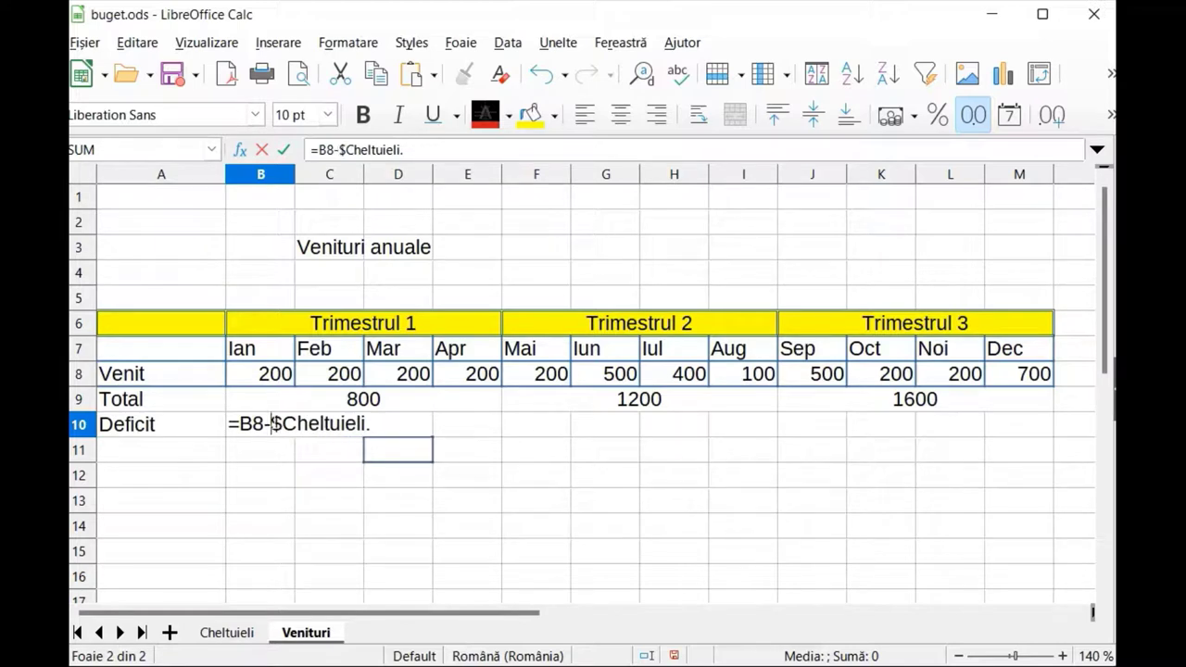
key("Right")
key("Right")
key("Right")
key("Right")
key("Right")
key("Right")
key("Right")
key("Right")
key("Right")
key("Right")
key("Right")
key("Right")
type("B9")
key("Return")
Step: Fill the Deficit formula from B10 across the remaining months through M10
left_click(280, 424)
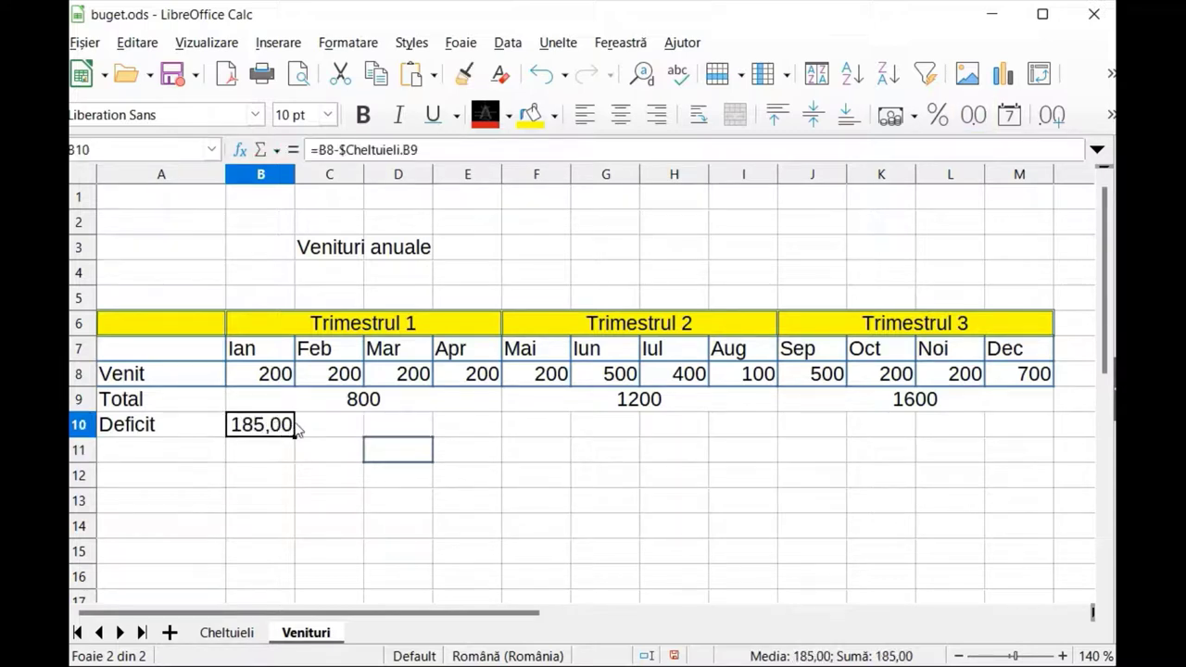
left_click_drag(295, 435, 1061, 423)
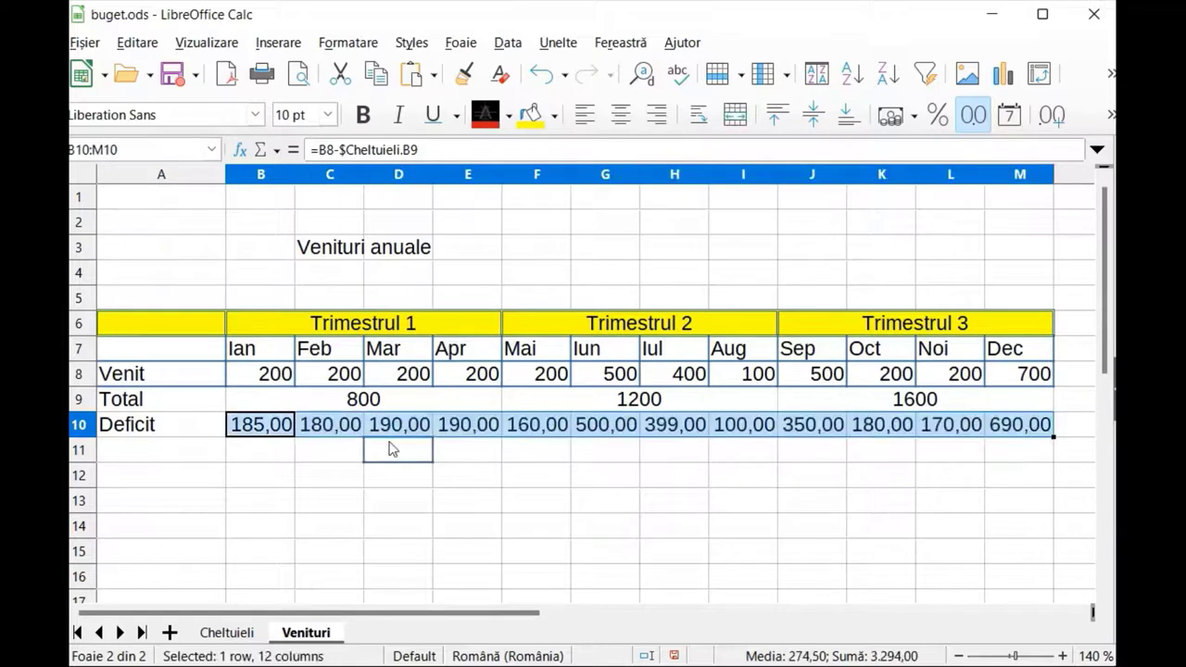
Step: Label cell A11 "Economii" below the Deficit row
left_click(169, 460)
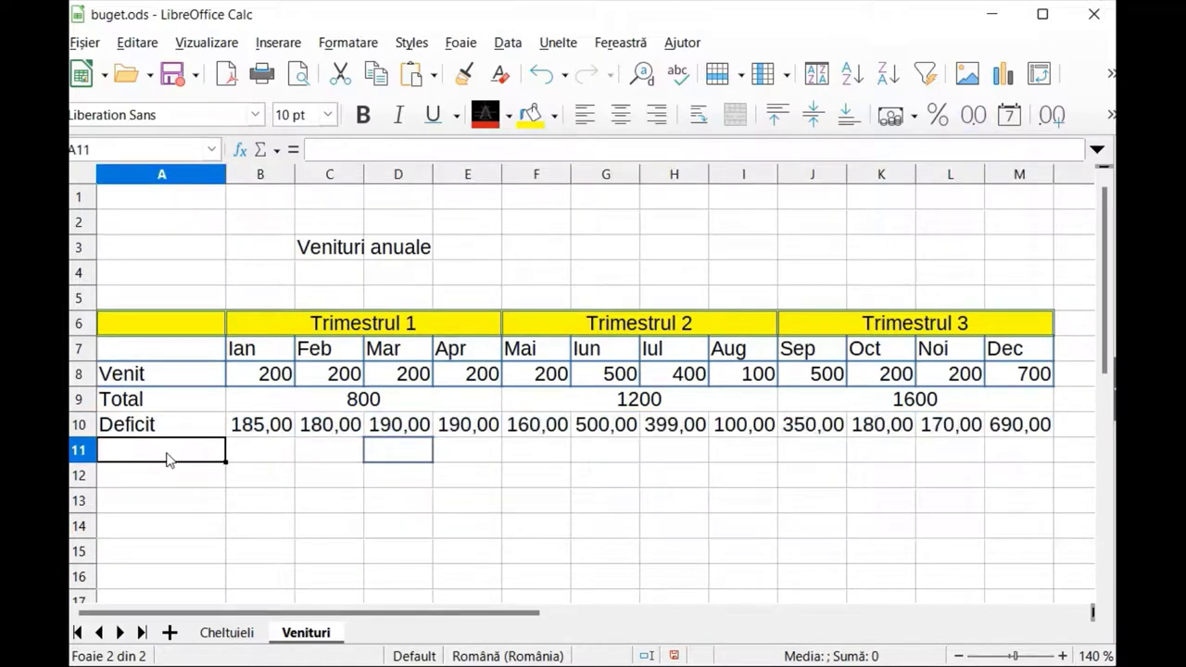
type("Econ")
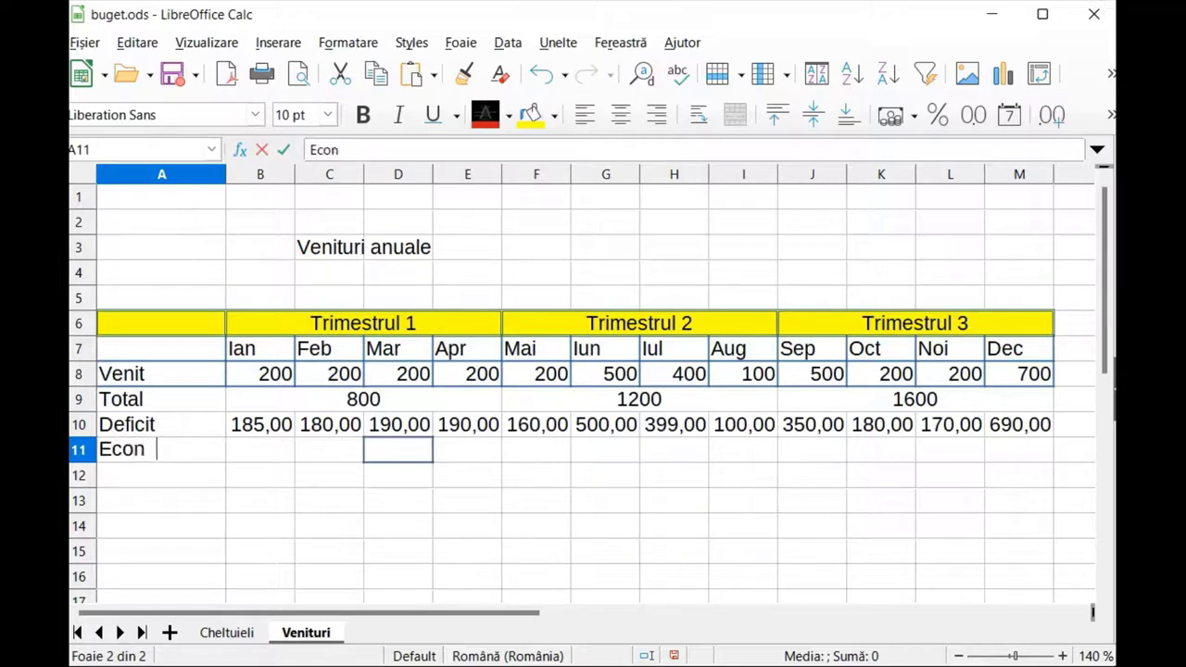
type("omii")
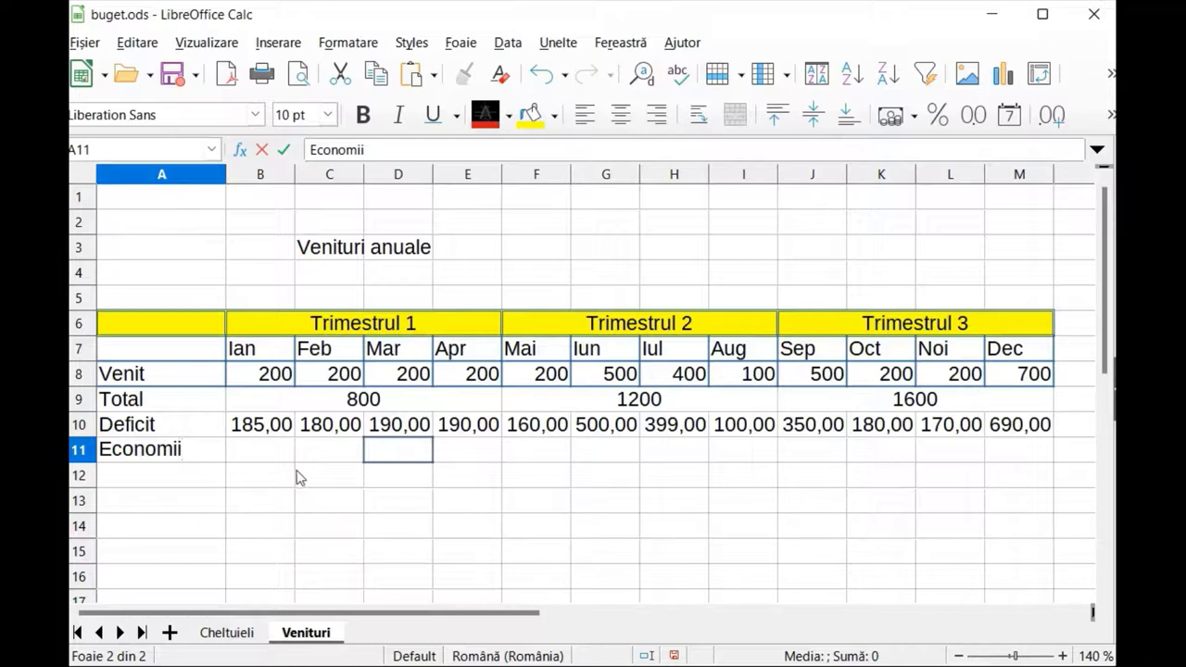
Step: Enter the formula =B8*0,1 in cell B11 and fill it across the remaining months through M11
left_click(276, 451)
type("=")
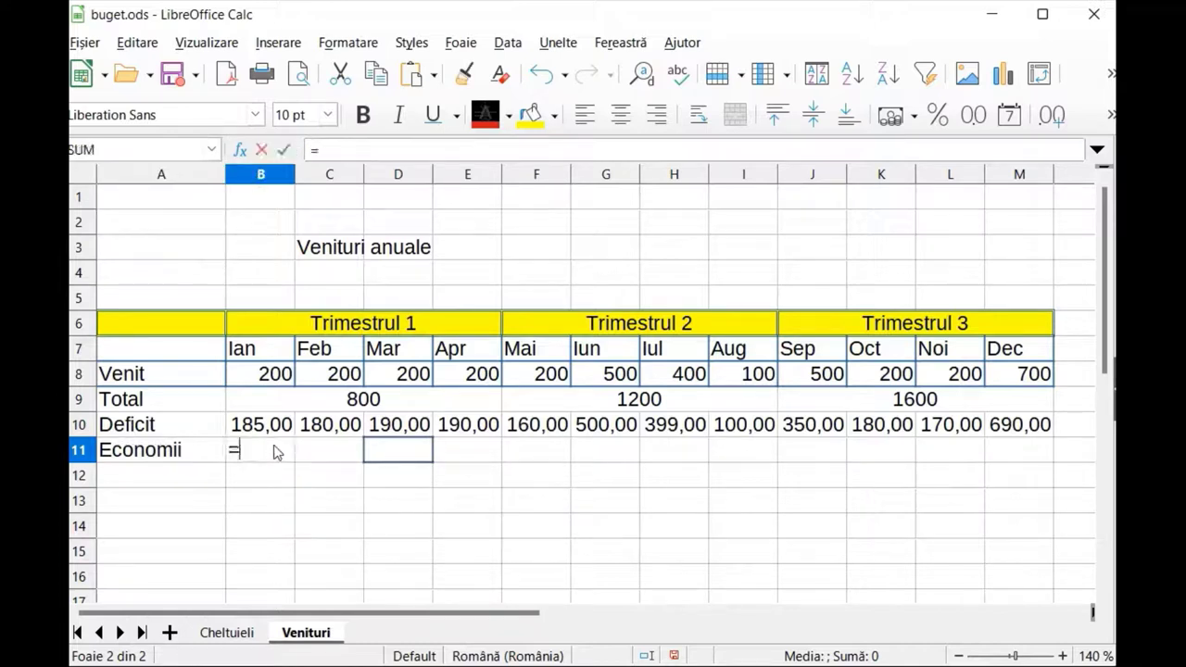
type("B8")
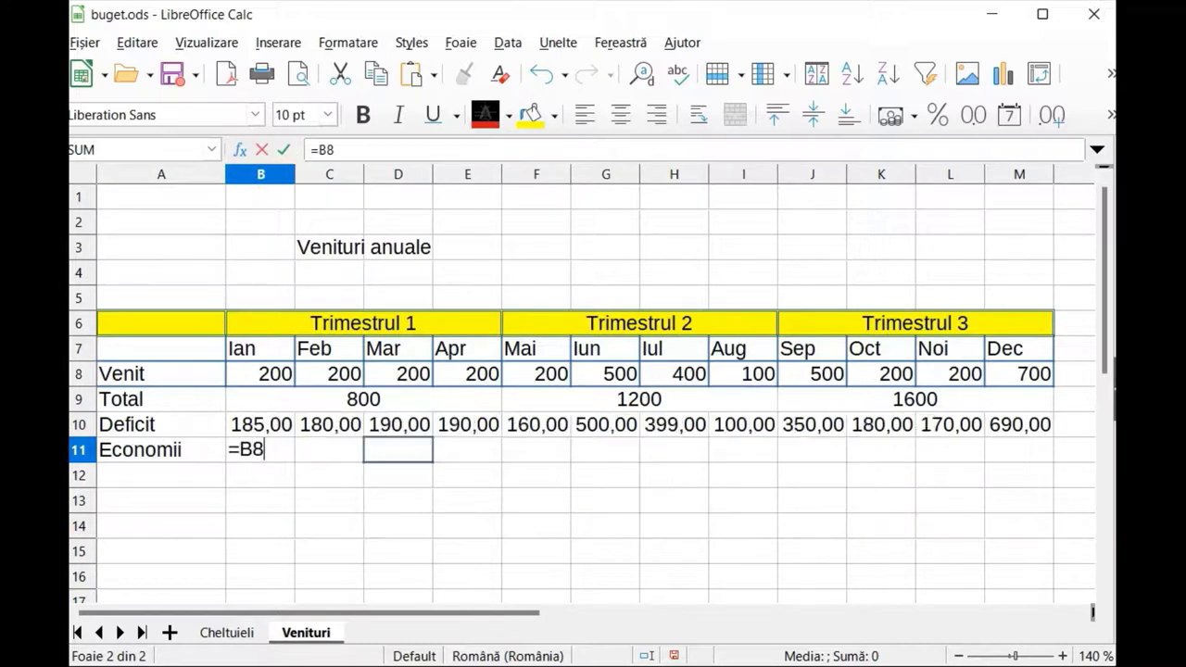
type("*0,1")
key("Return")
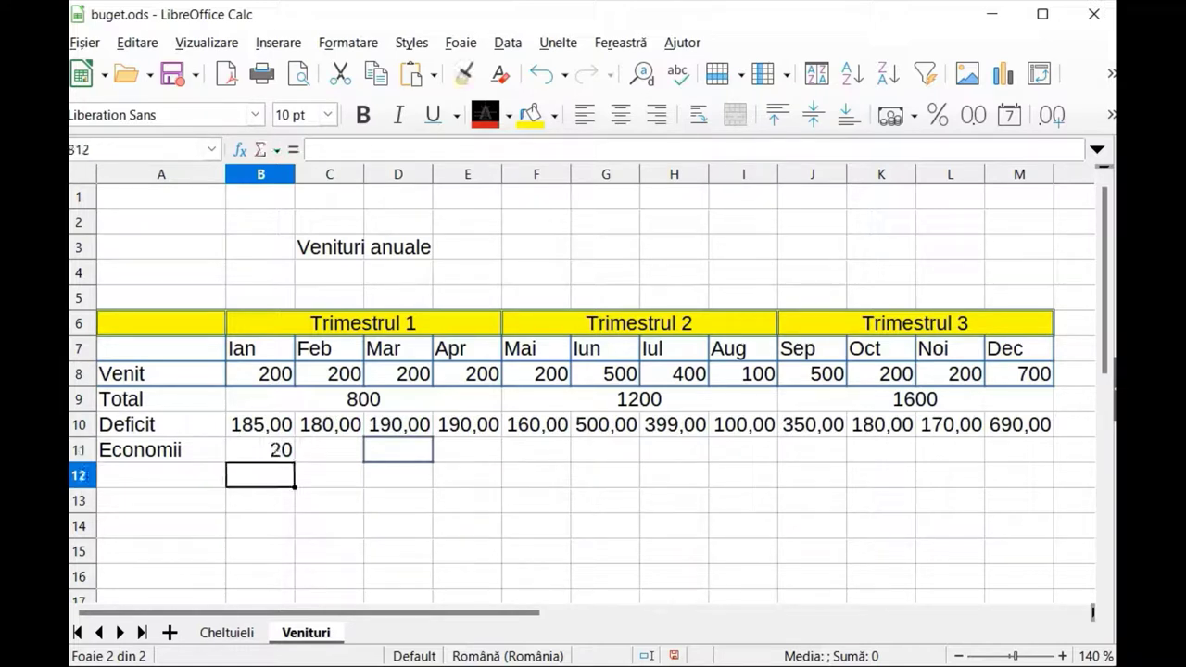
left_click(273, 454)
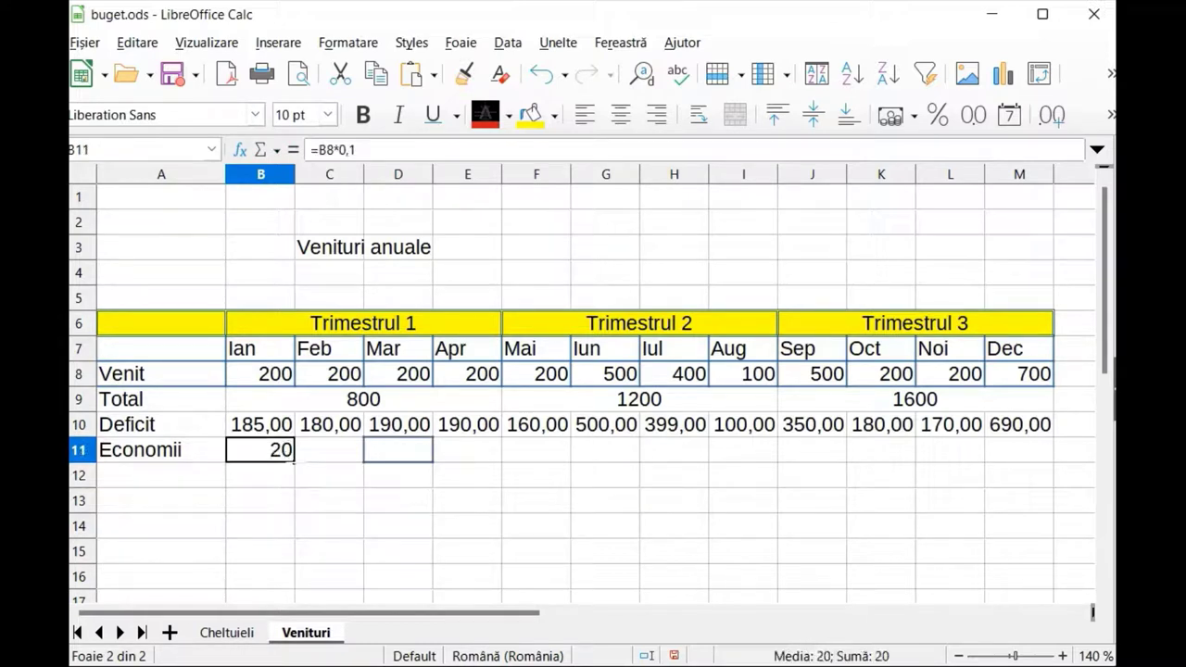
left_click_drag(398, 454, 1037, 454)
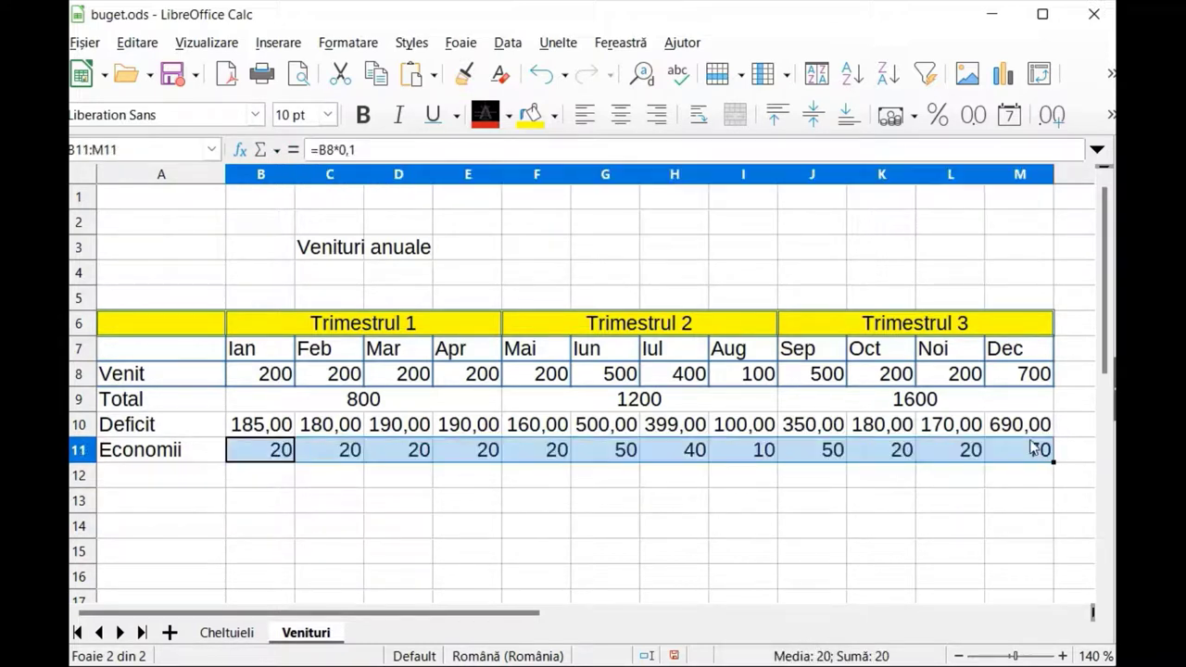
Step: Label cell A12 "Procent" below the Economii row
left_click(179, 474)
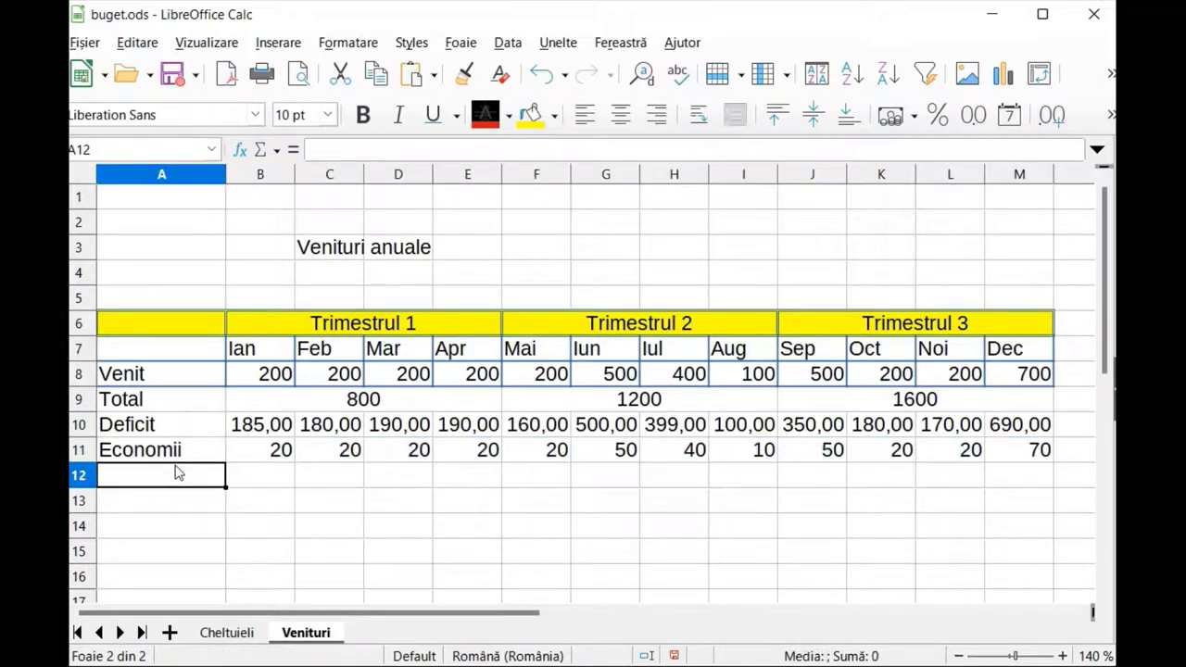
type("Procen")
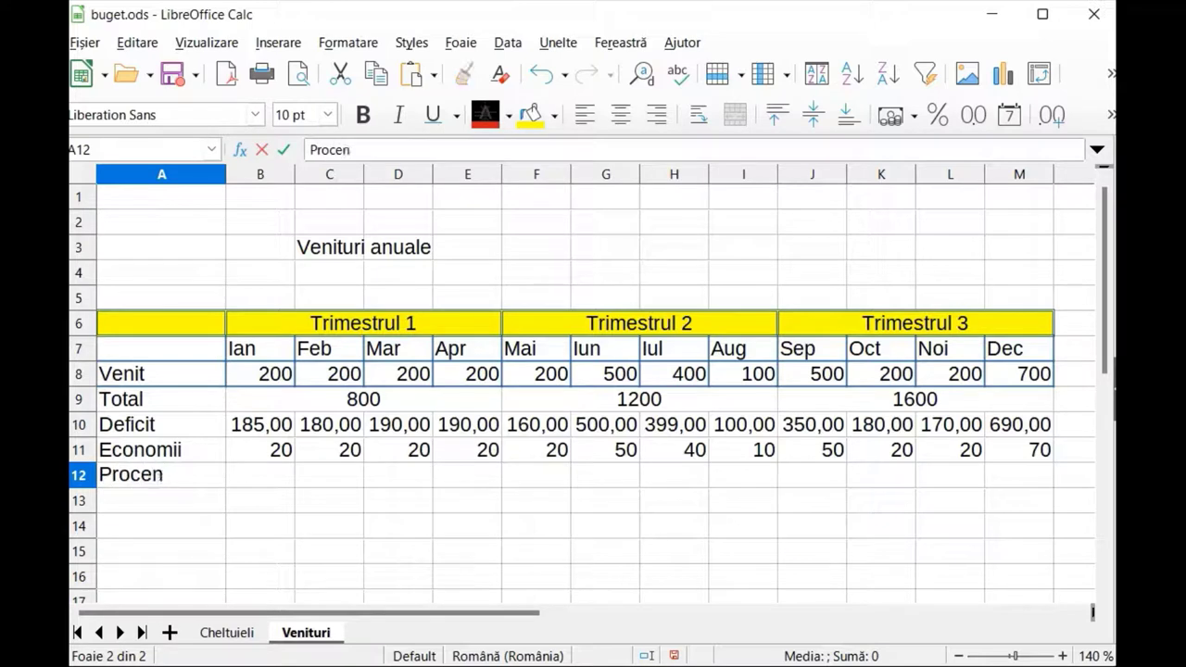
type("t")
Step: Enter the formula =100*$Cheltuieli.B9/B8 in cell B12 and fill it across the remaining months through M12
left_click(246, 479)
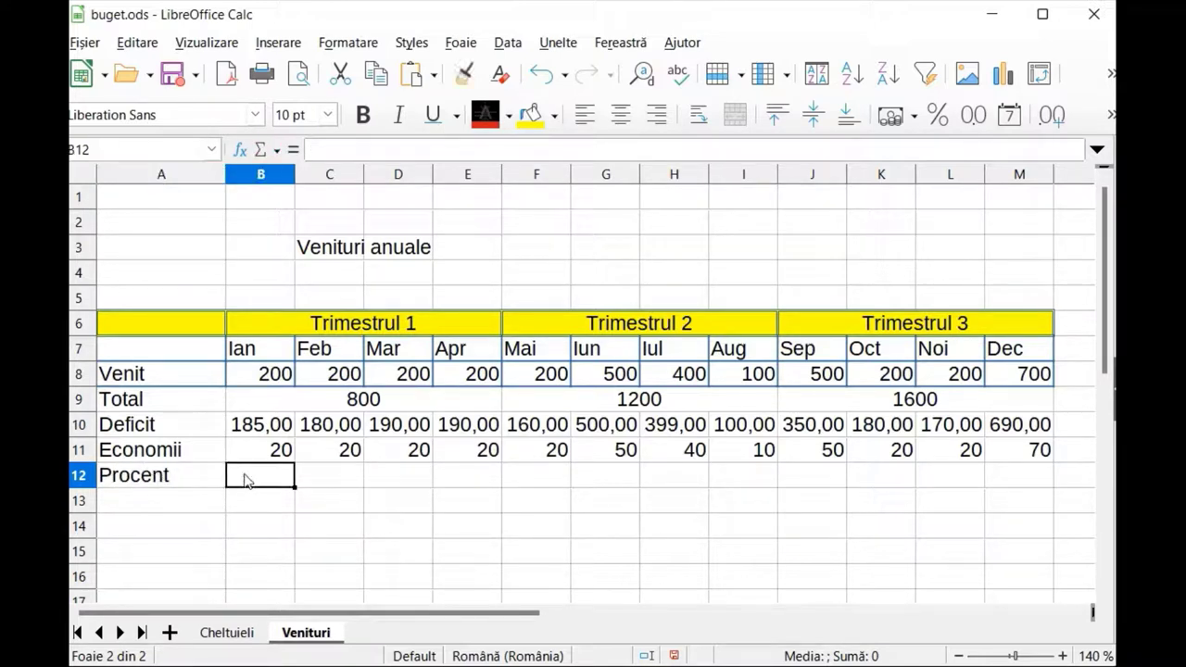
type("=100")
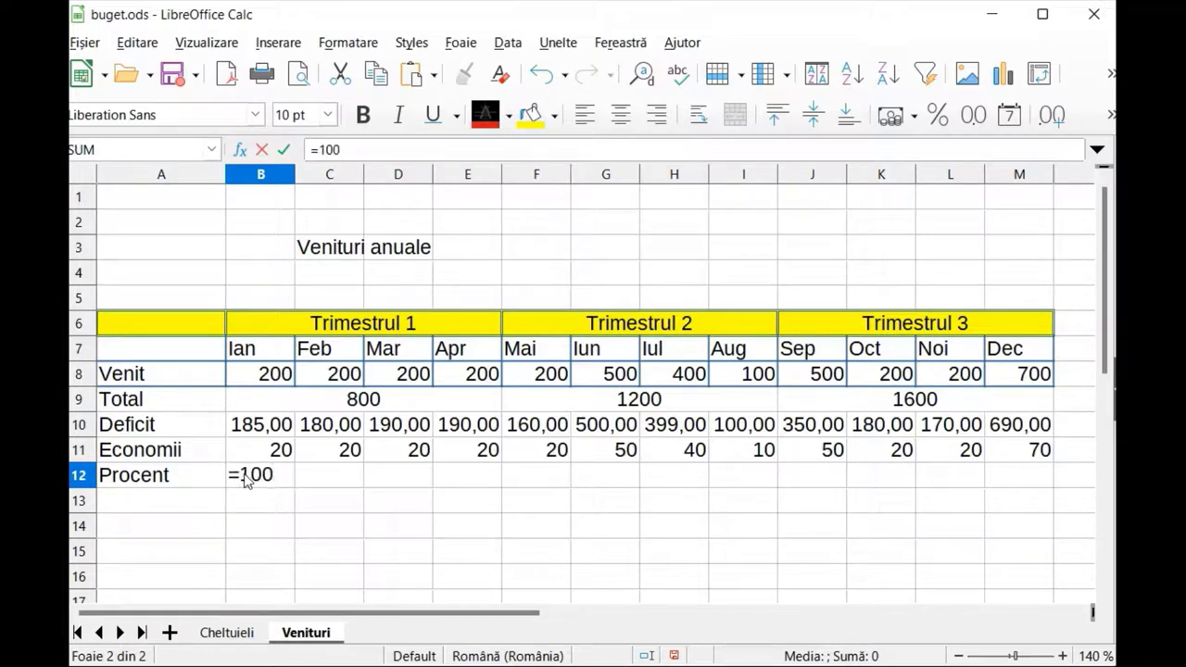
type("*$Che")
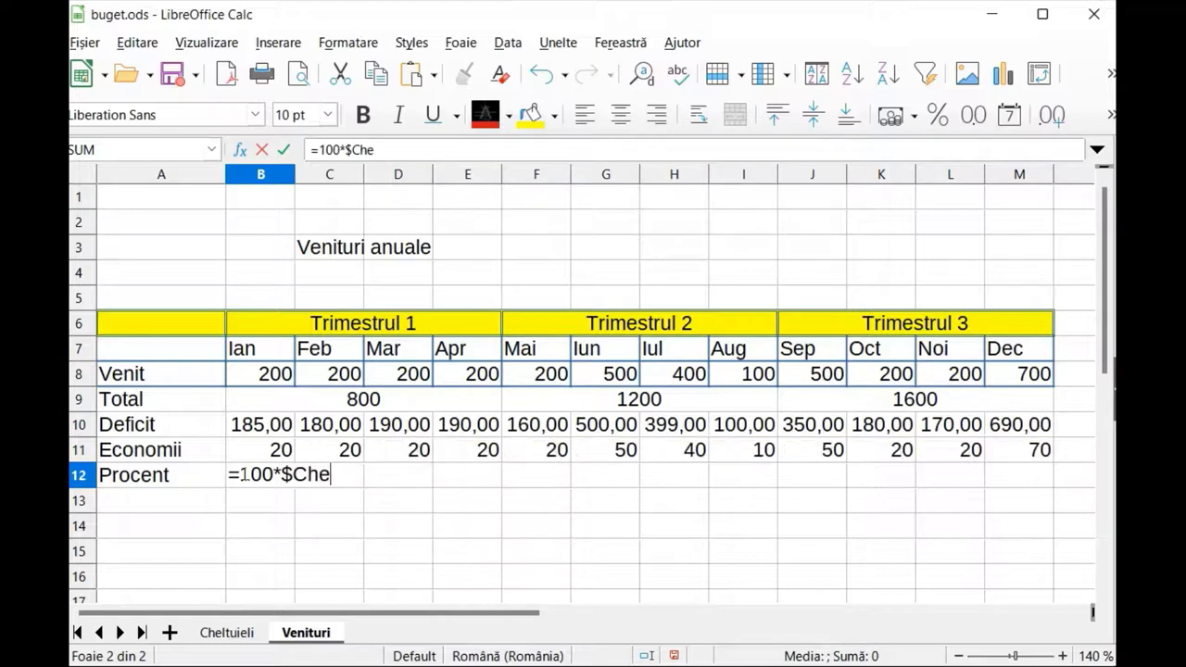
type("ltuieli")
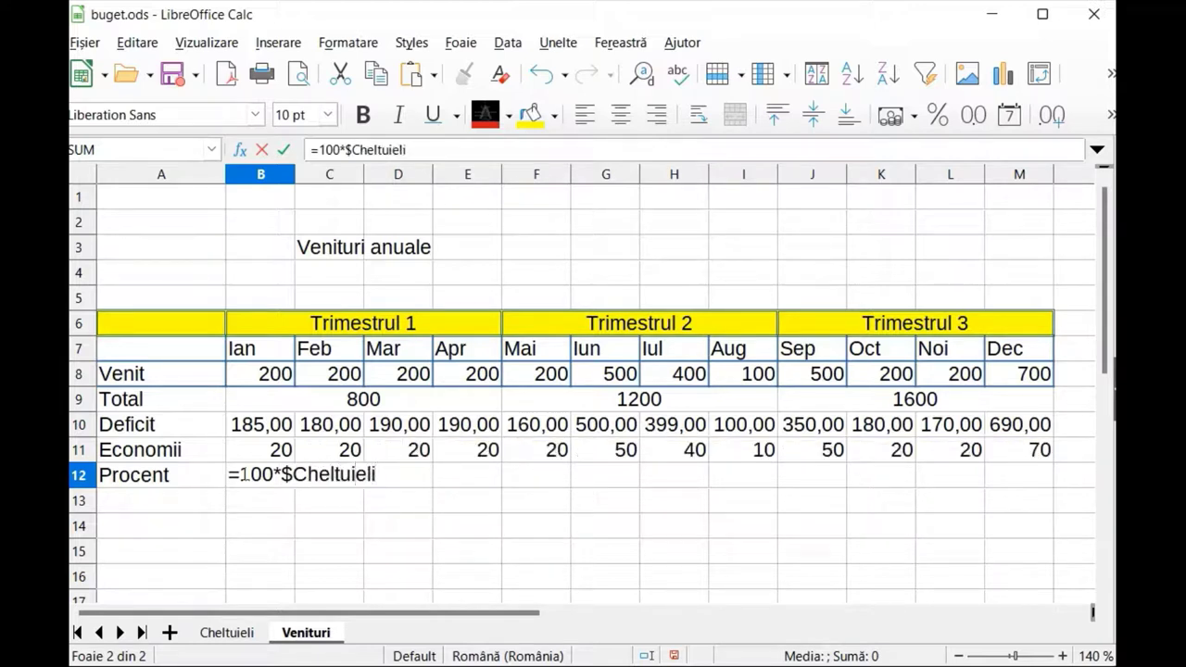
type(".b9/B8")
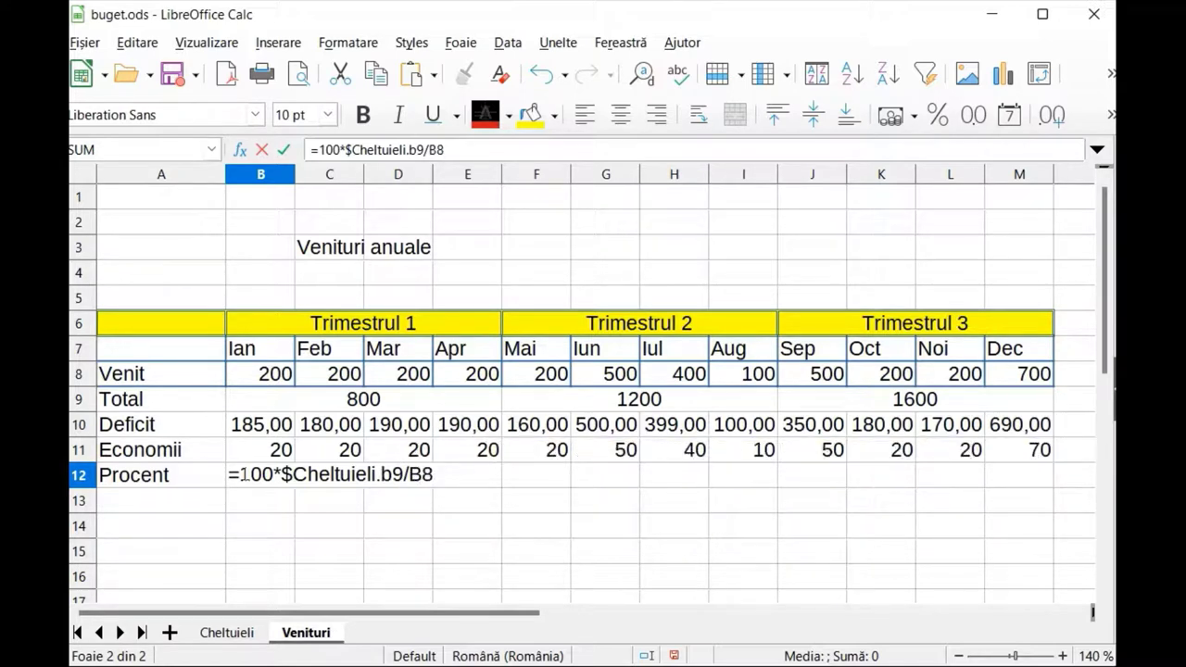
key("Return")
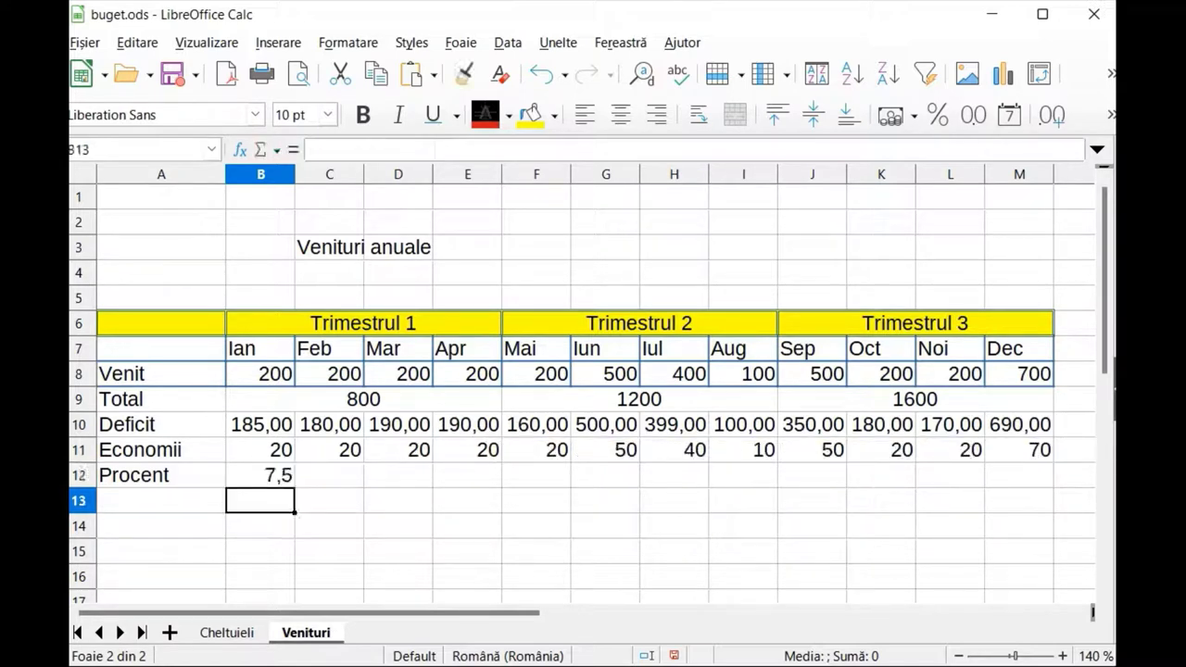
left_click(248, 477)
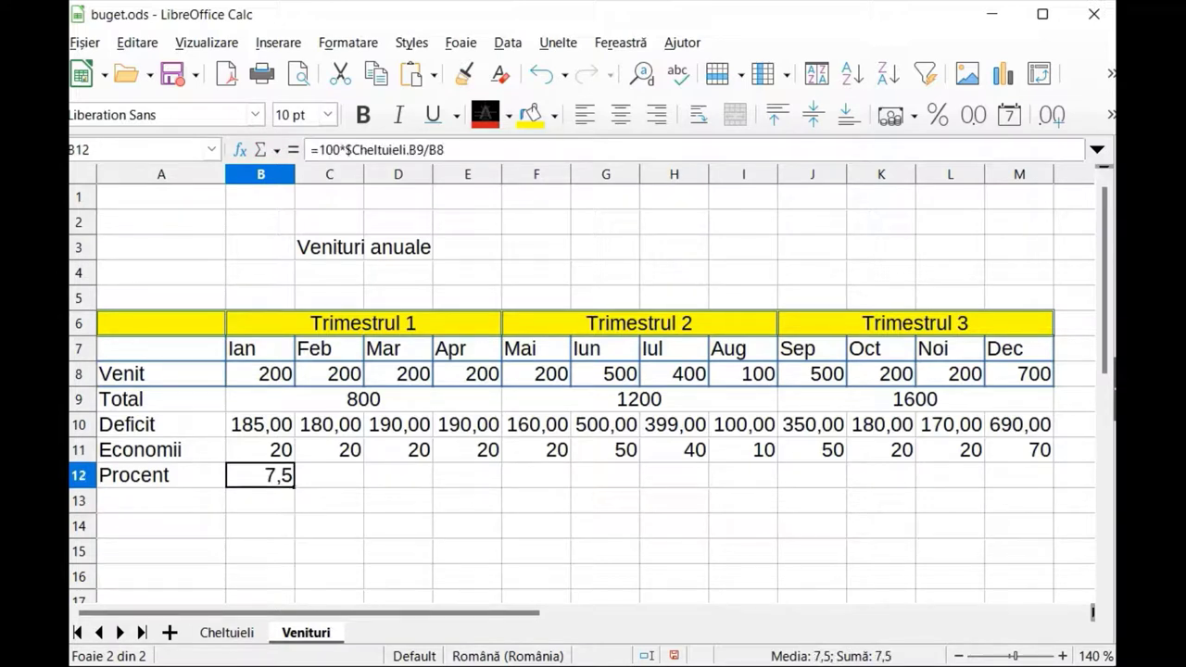
left_click_drag(294, 486, 1047, 516)
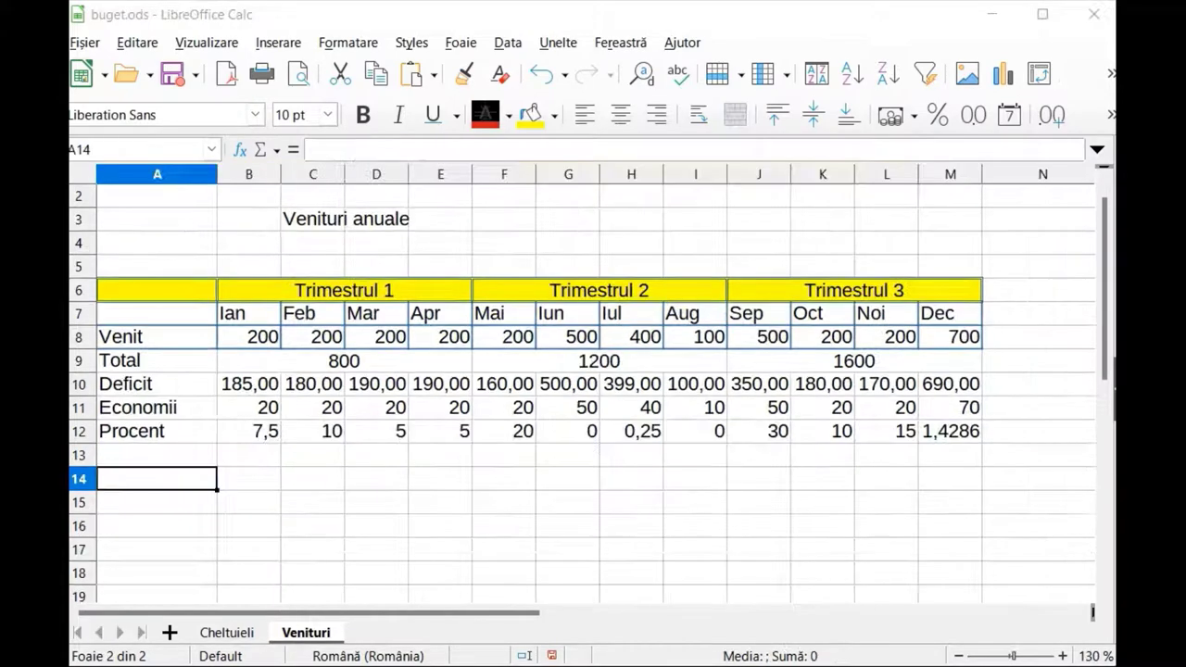
Step: Label cell A14 "Suma" and total the monthly income in cell B14 with the Sum function over B8:M8
left_click(276, 150)
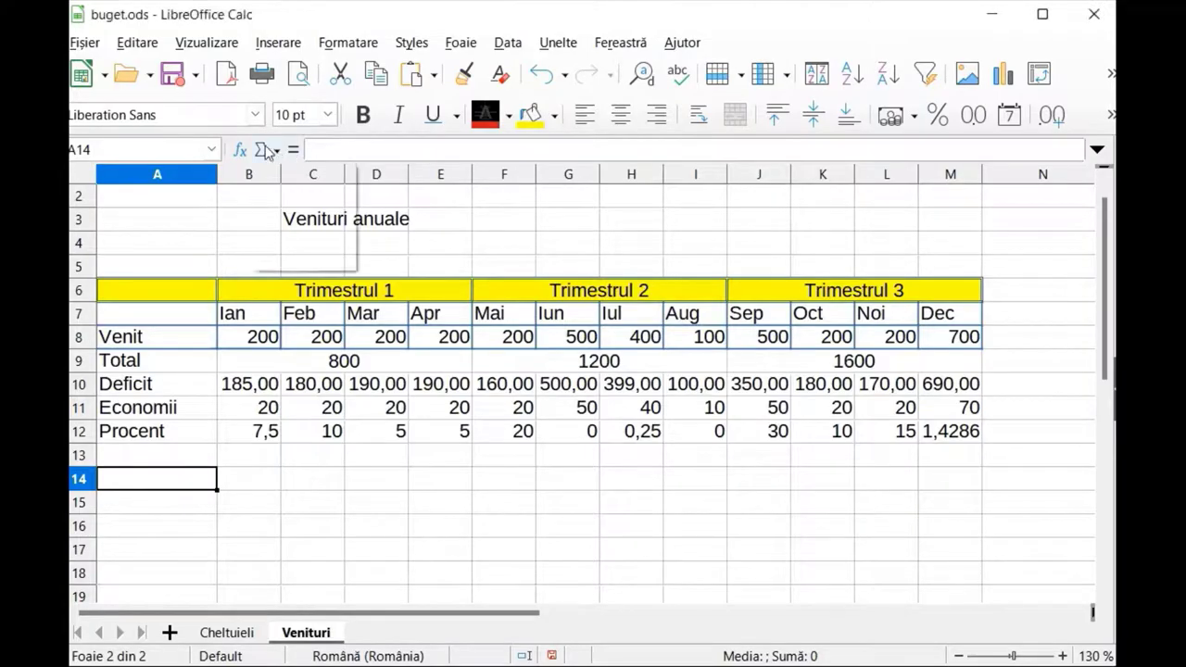
left_click(180, 481)
type("Suma")
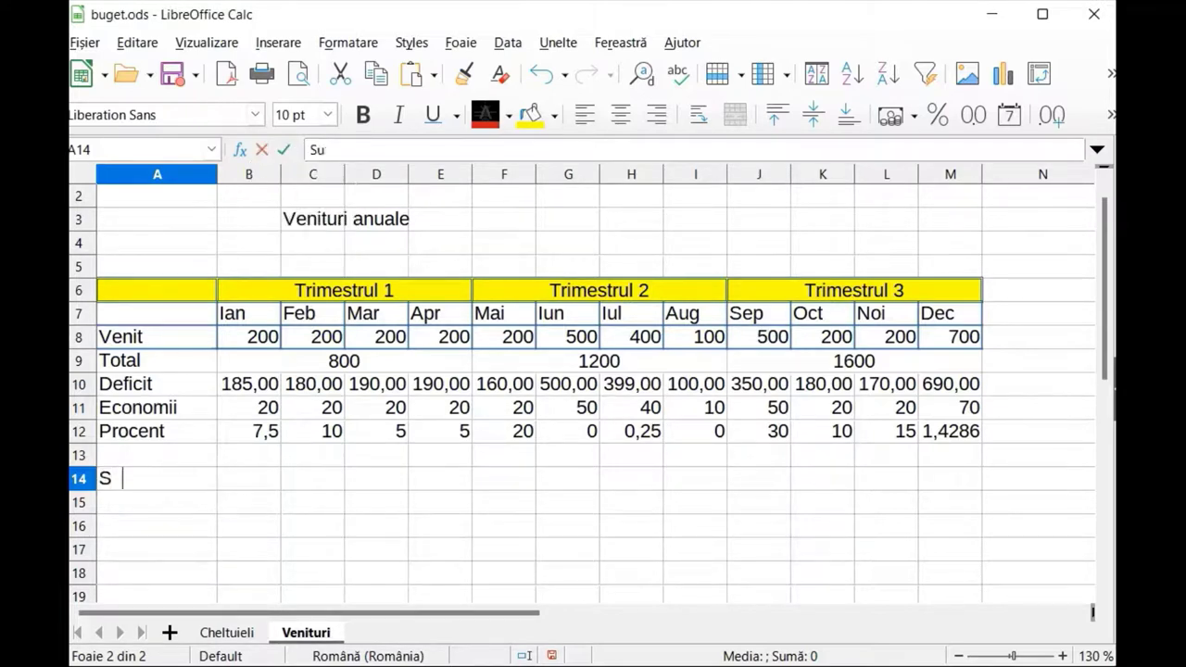
left_click(246, 487)
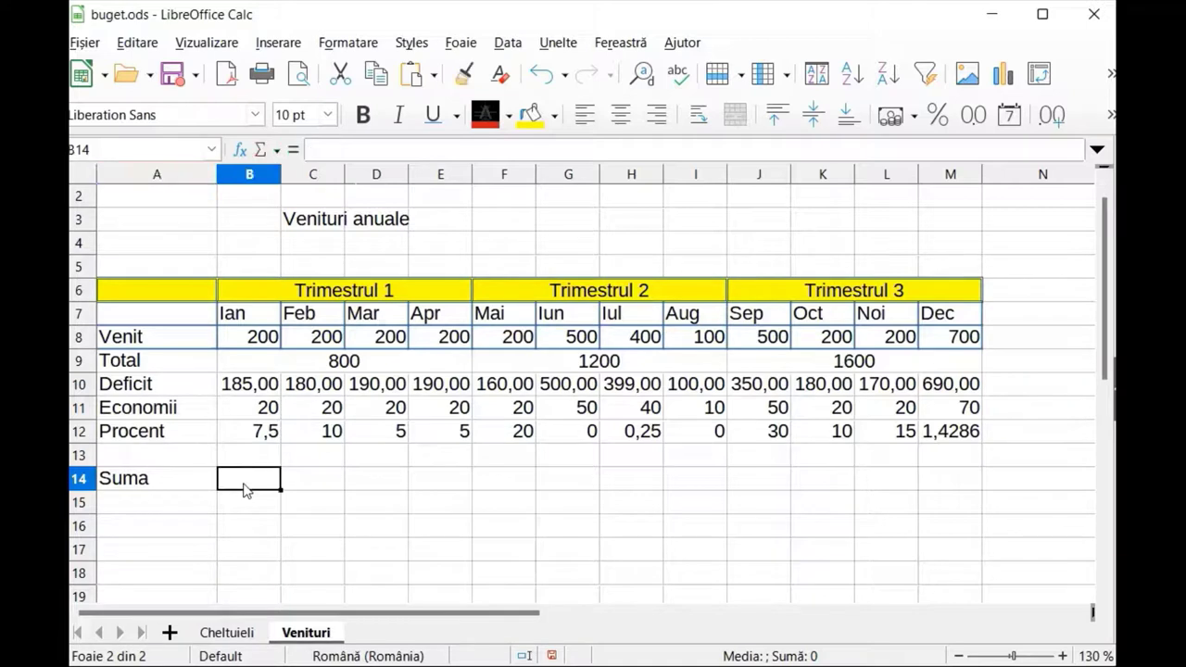
left_click(264, 147)
left_click(268, 178)
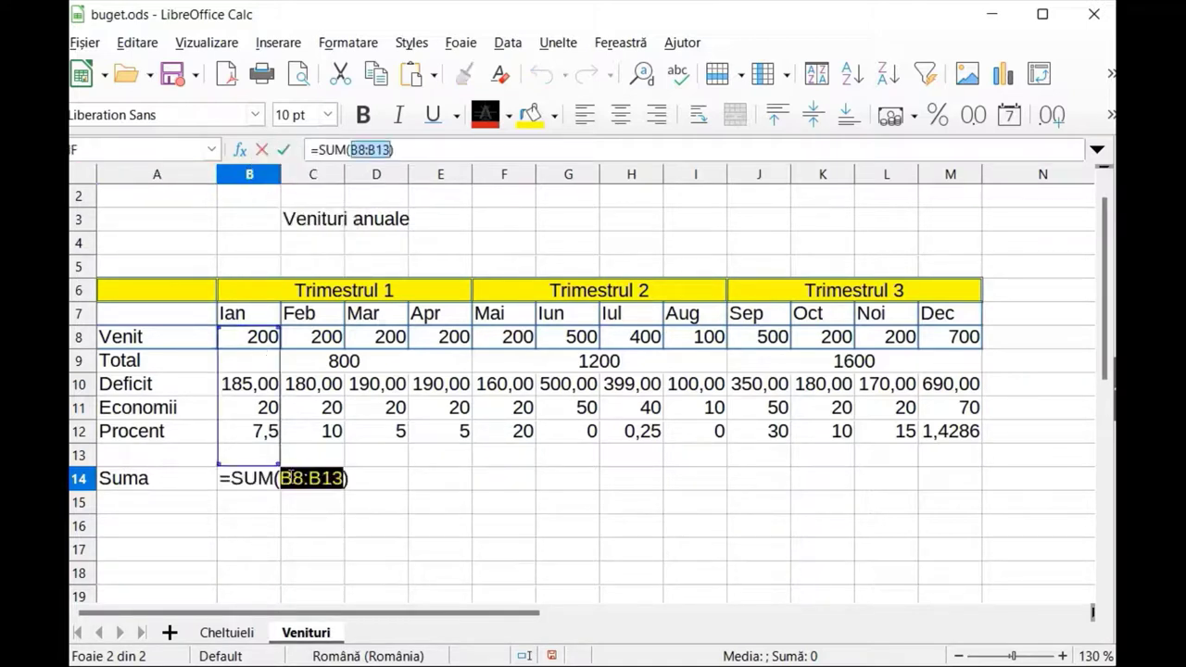
key("BackSpace")
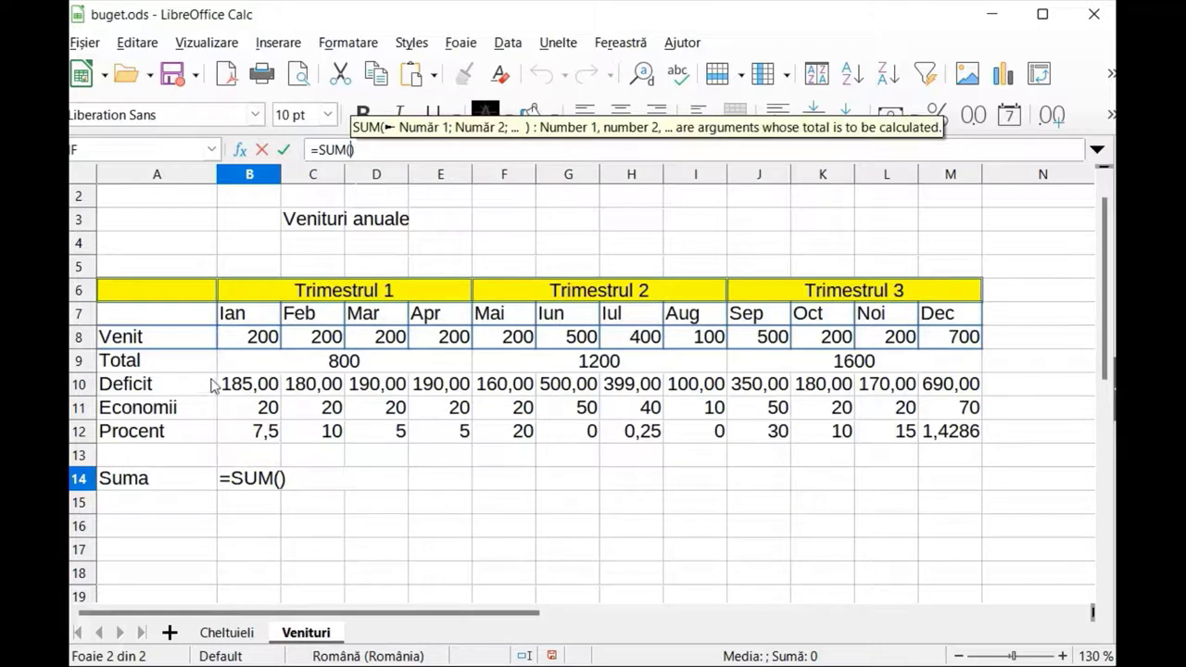
left_click_drag(236, 341, 943, 343)
left_click(337, 478)
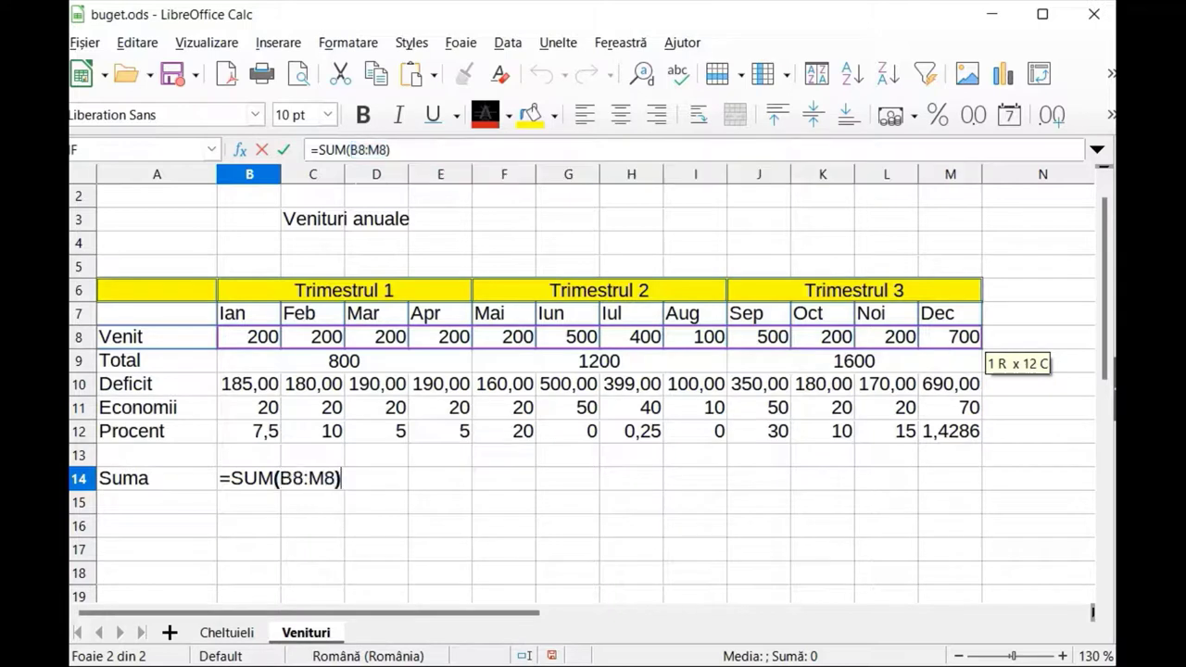
key("Return")
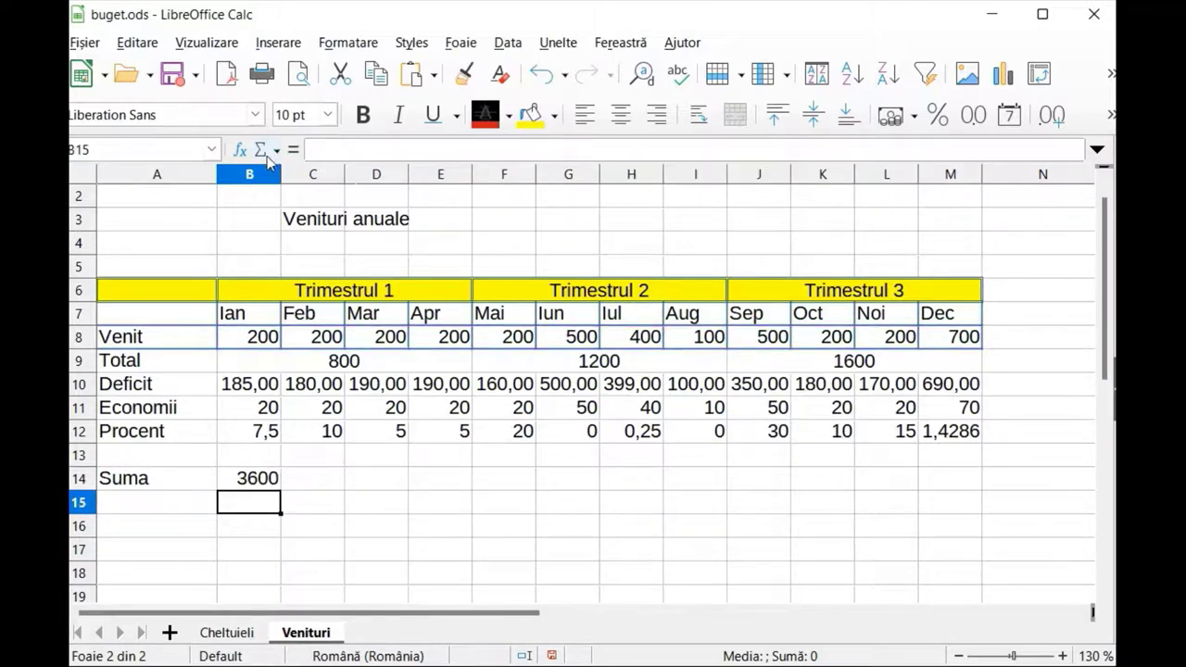
Step: Label cell A15 "Medie" and average the monthly income in cell B15 with the Average function over B8:M8
left_click(276, 154)
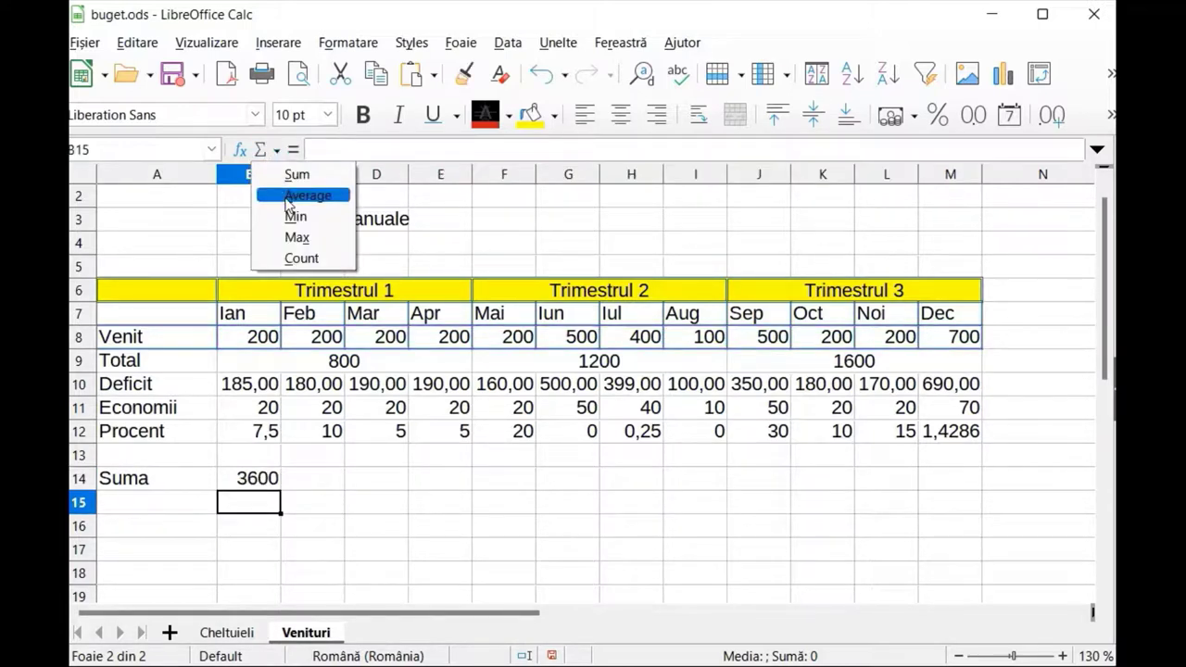
left_click(172, 503)
left_click(172, 503)
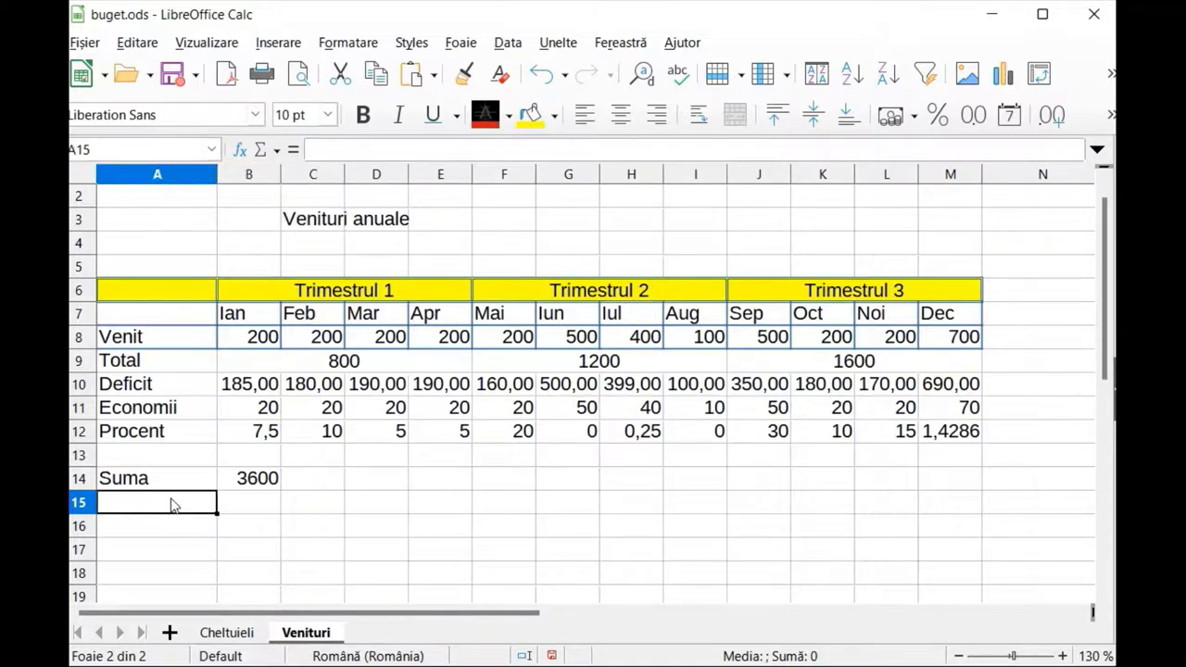
type("Medi")
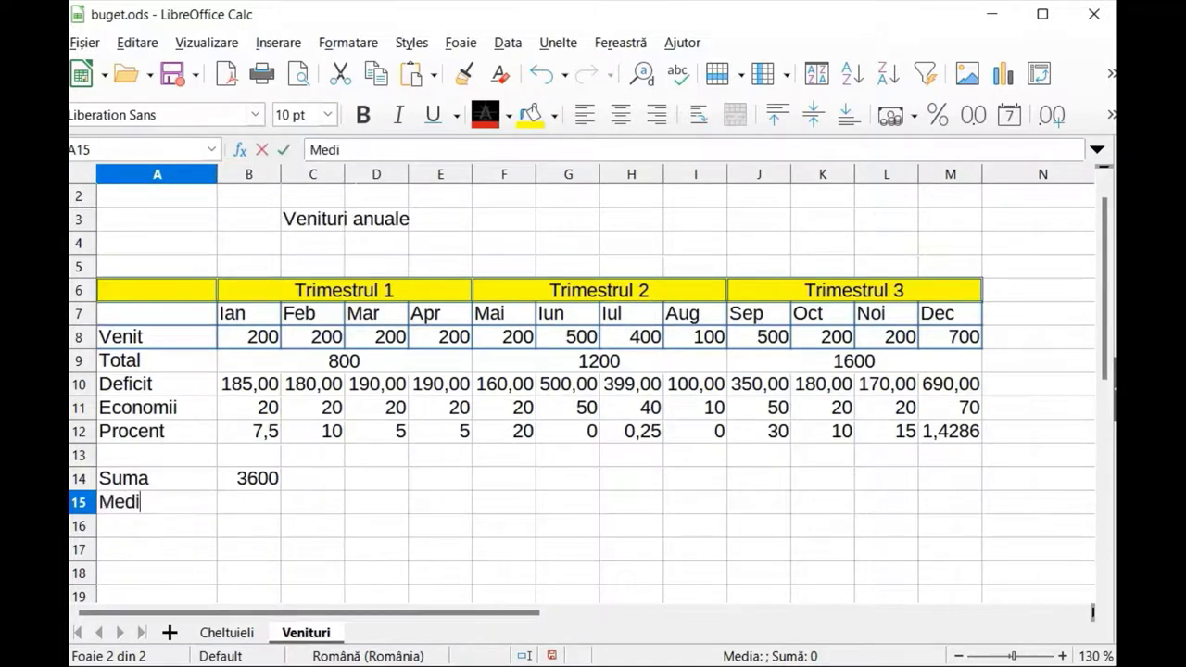
type("e")
left_click(266, 505)
left_click(276, 149)
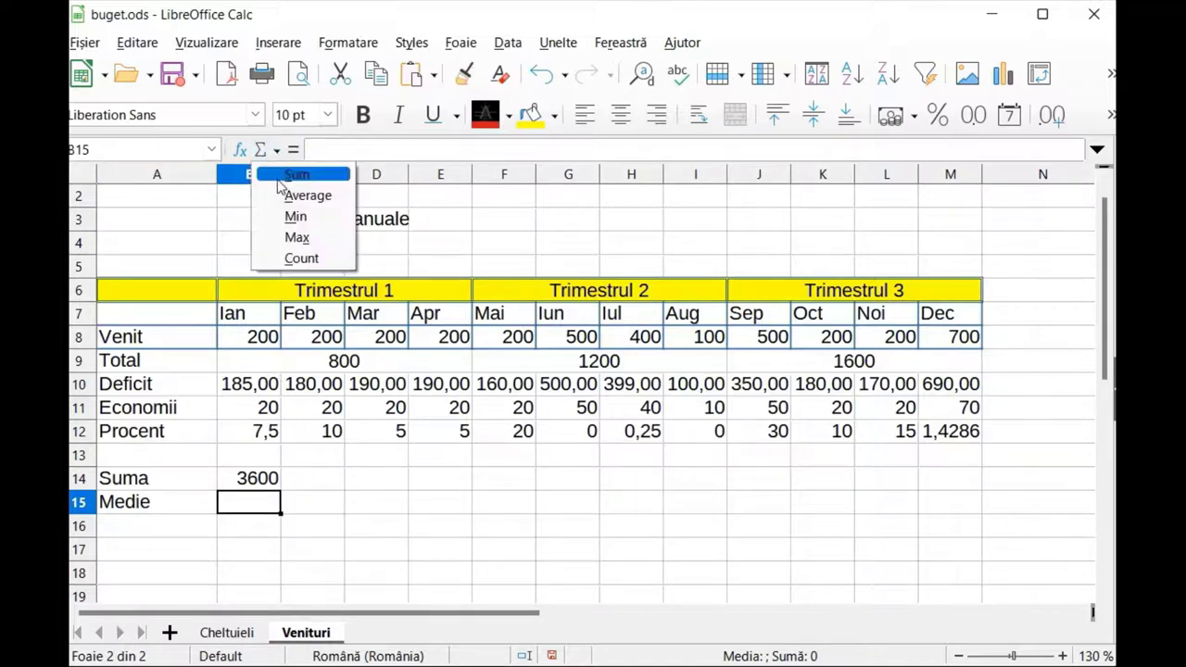
left_click(307, 194)
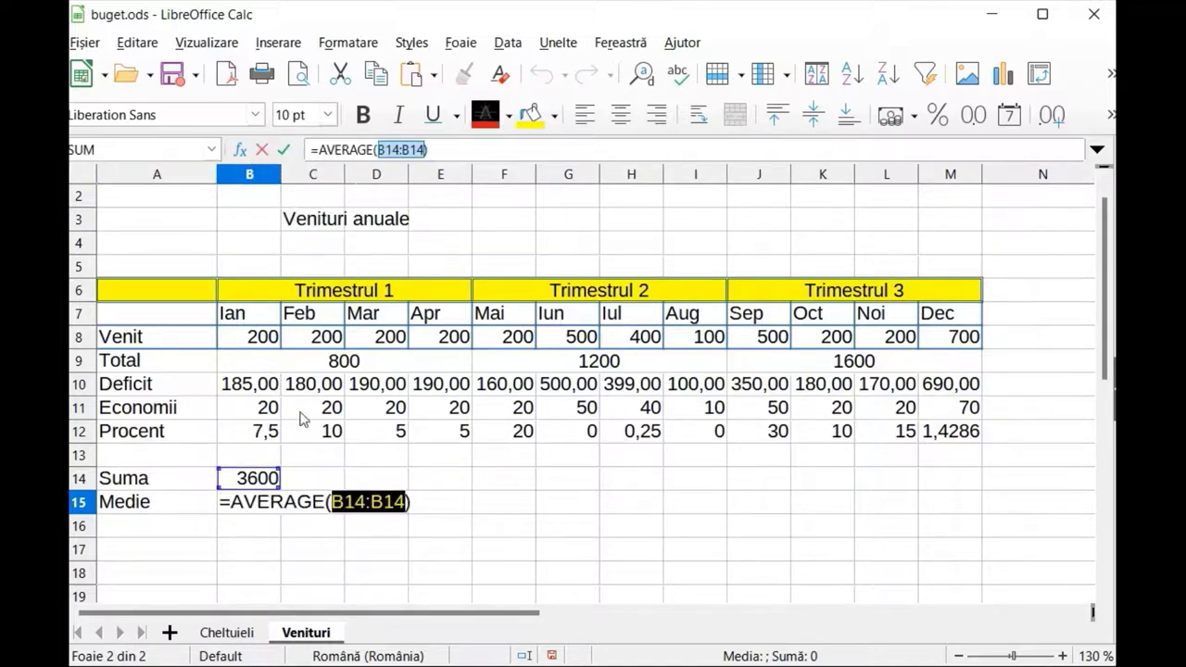
key("BackSpace")
left_click_drag(251, 346, 932, 343)
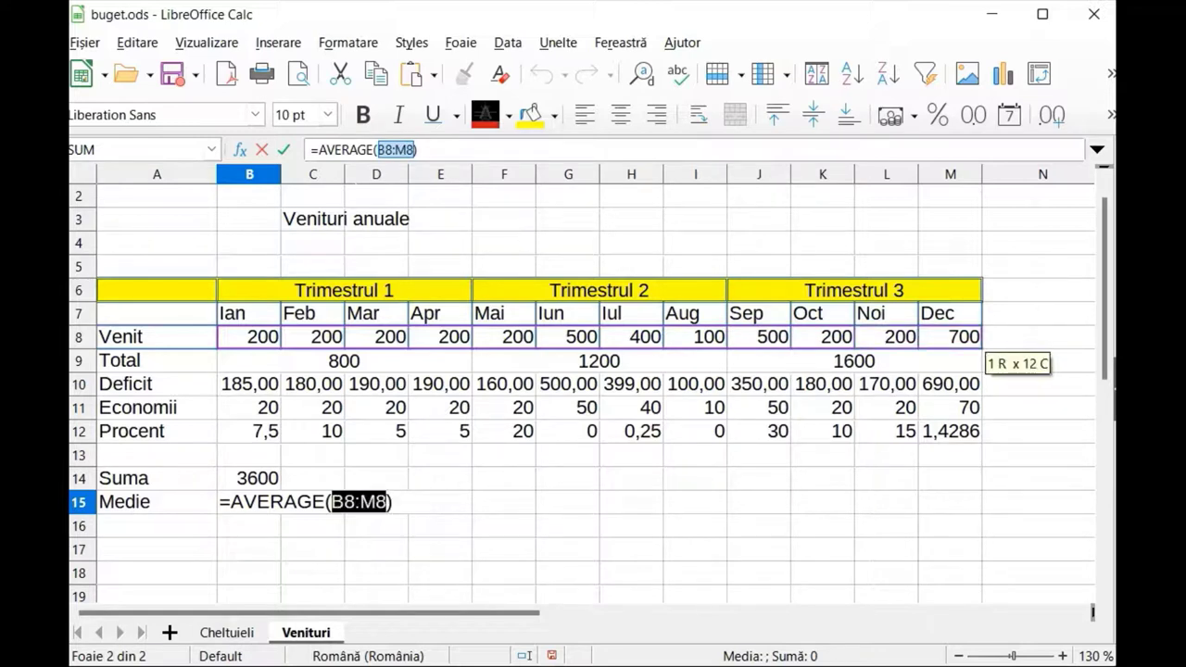
key("Right")
key("Return")
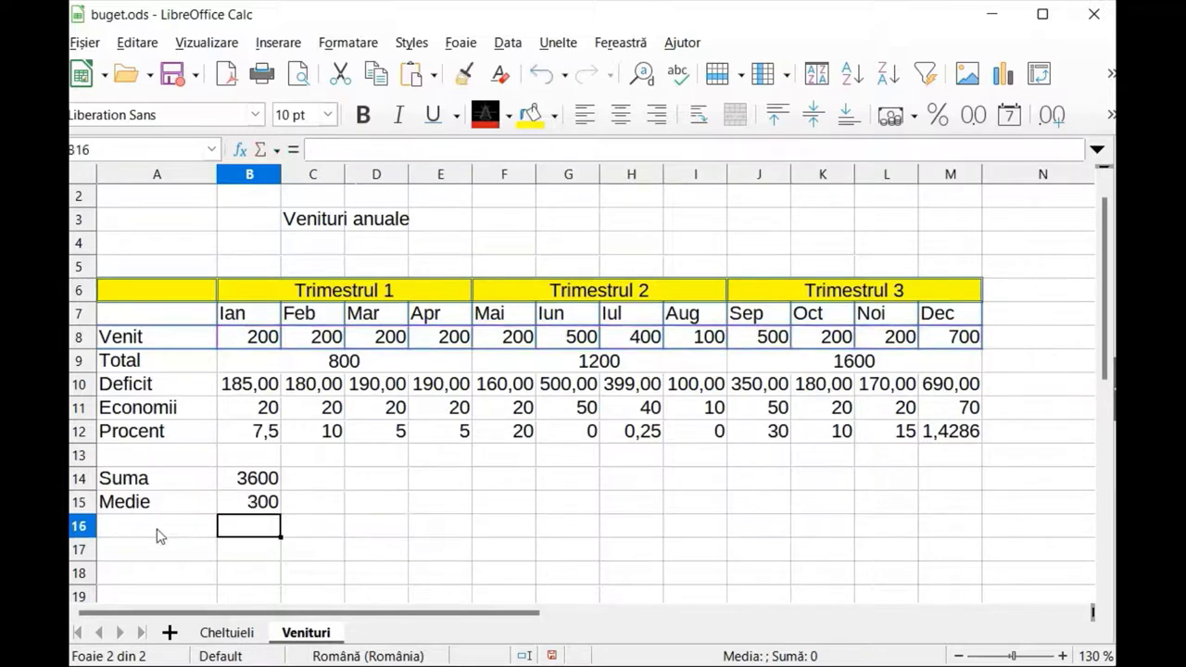
Step: Label cell A16 "Maximum cheltuit" below the Medie row
left_click(157, 535)
left_click(274, 151)
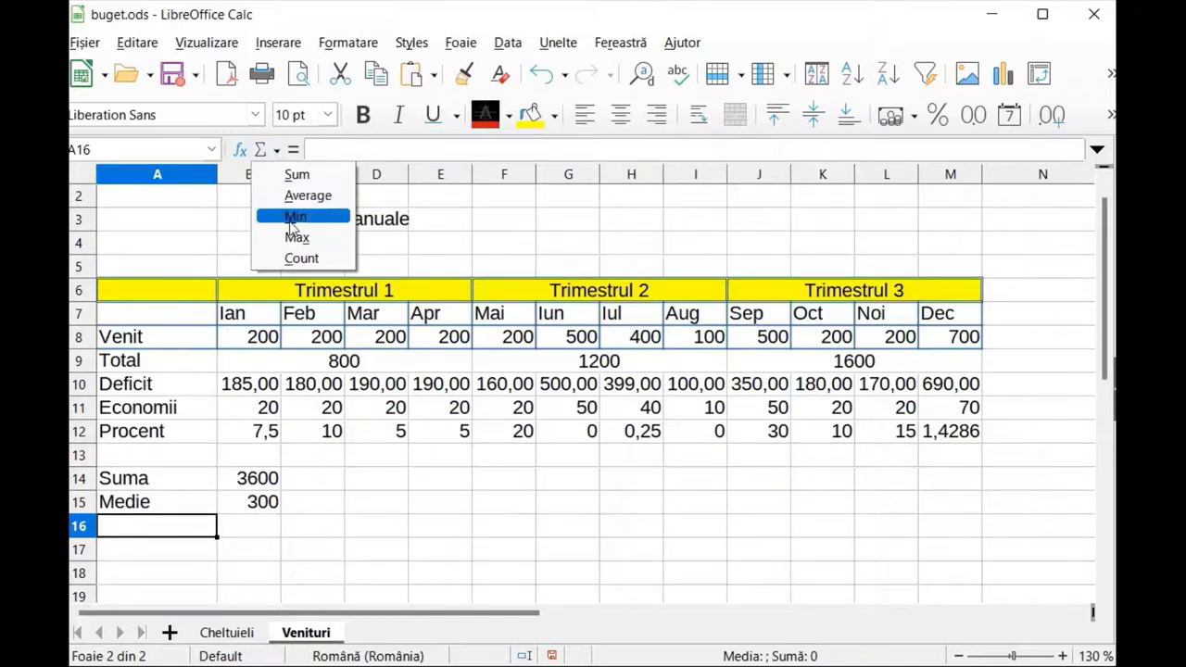
left_click(167, 528)
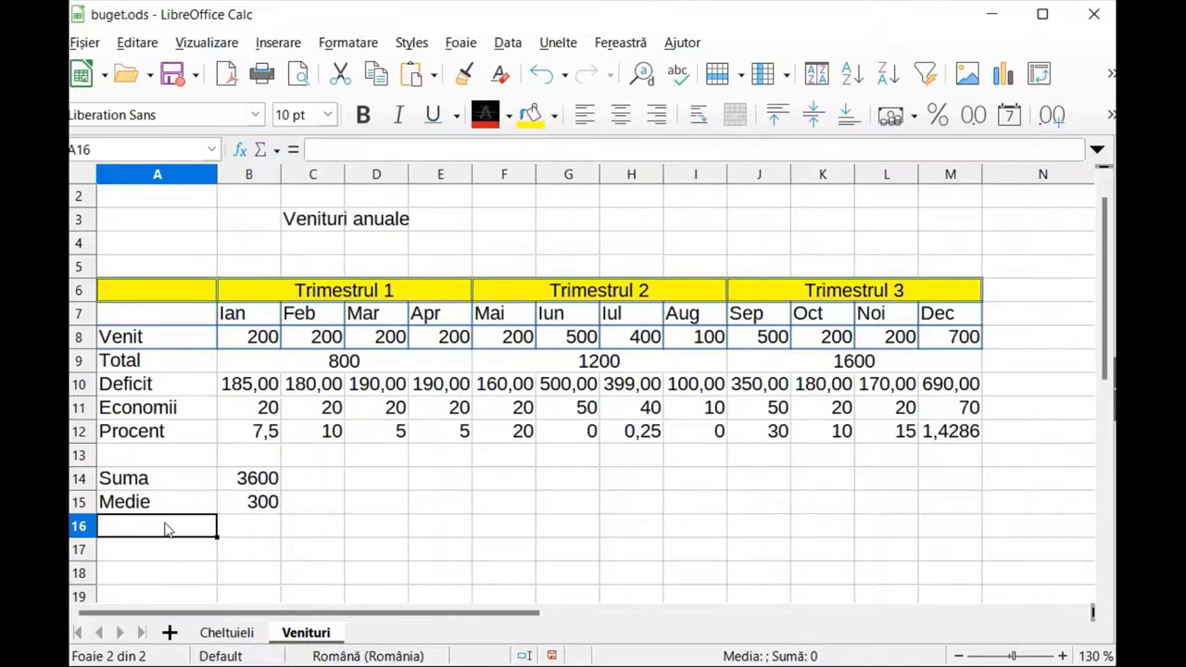
type("Maxi")
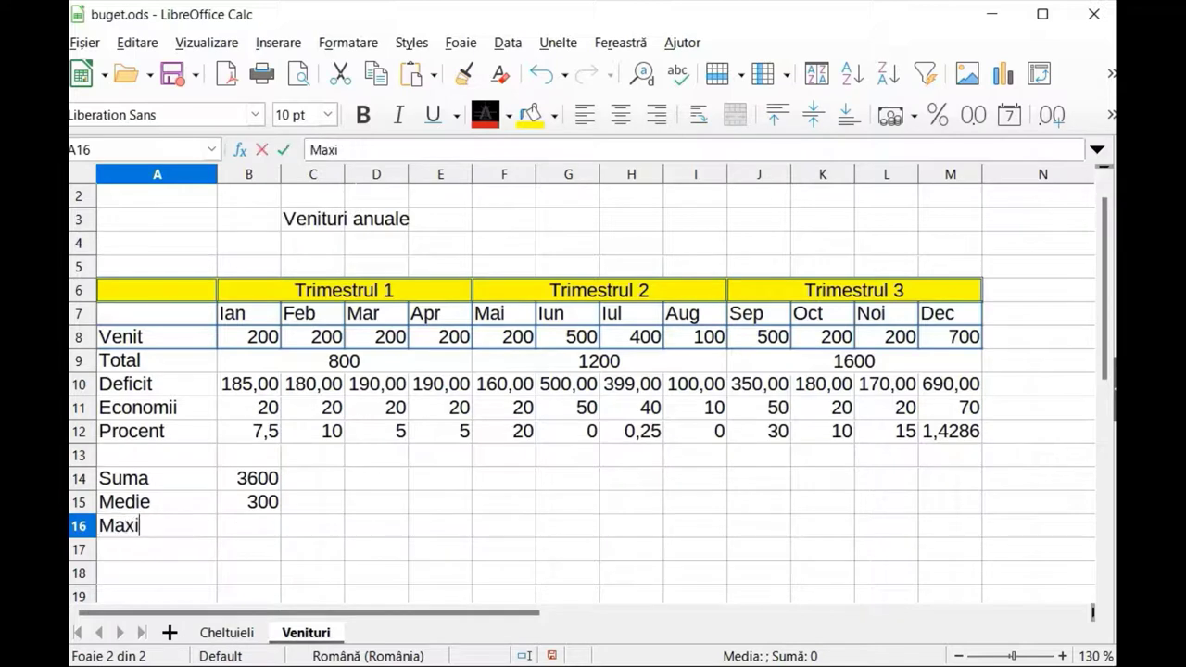
type("mum cheltuit")
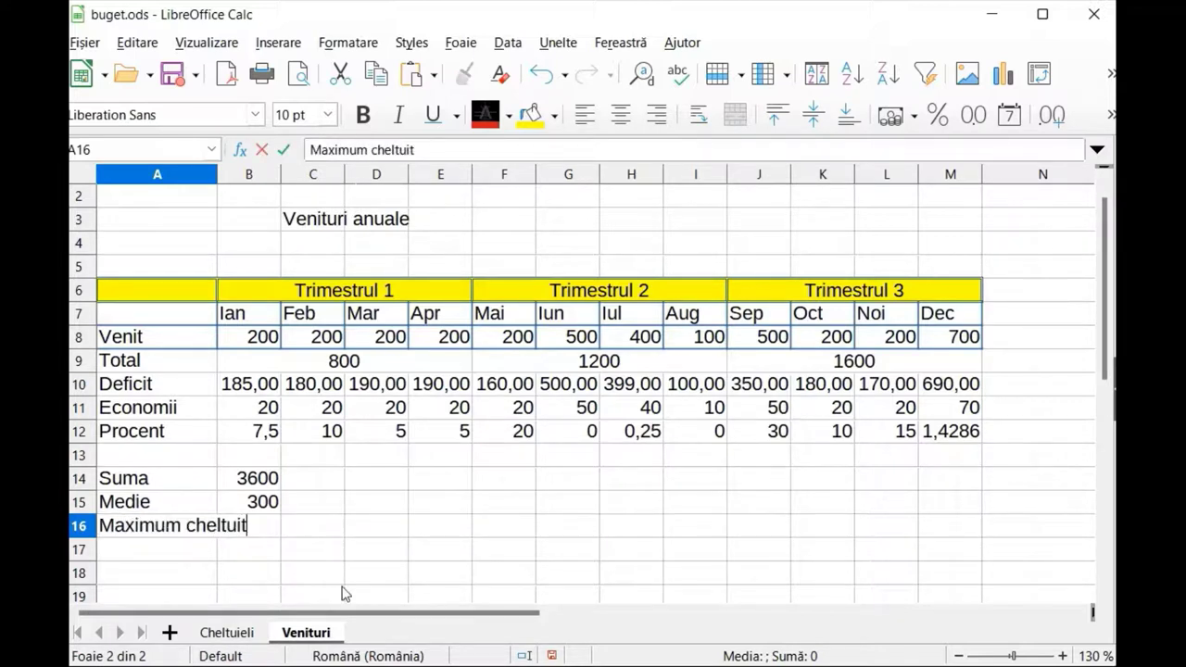
left_click(293, 550)
Step: Enter the Max function in cell B16 over the monthly expense totals B15:M15 of the Cheltuieli sheet
left_click(270, 525)
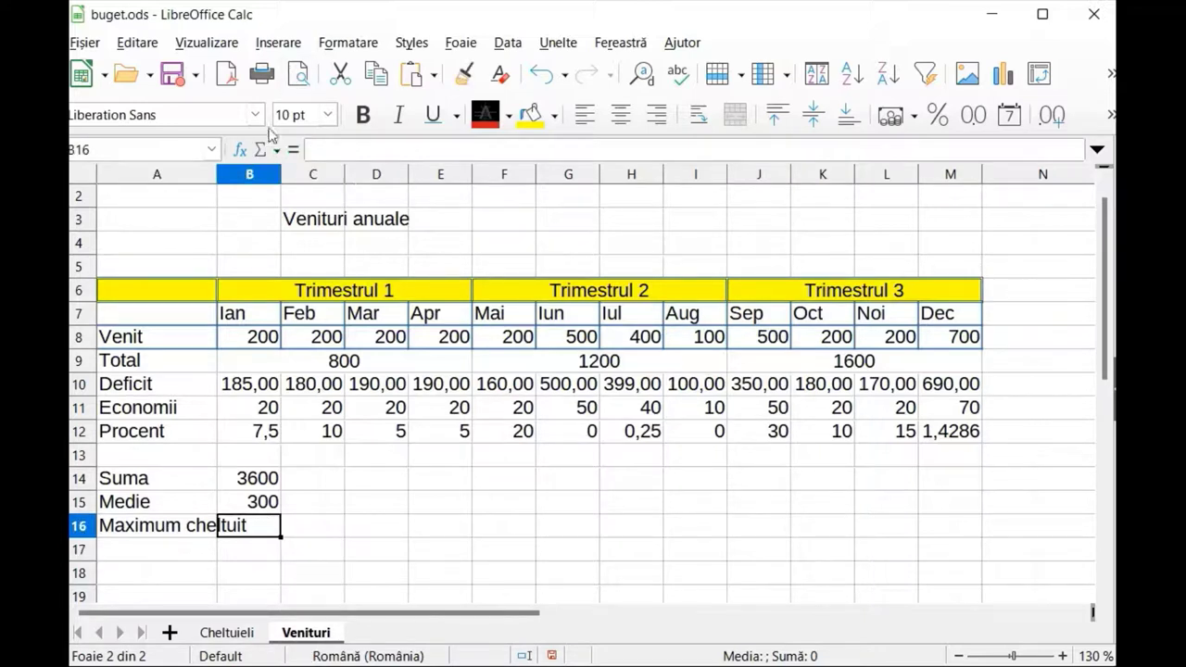
left_click(262, 150)
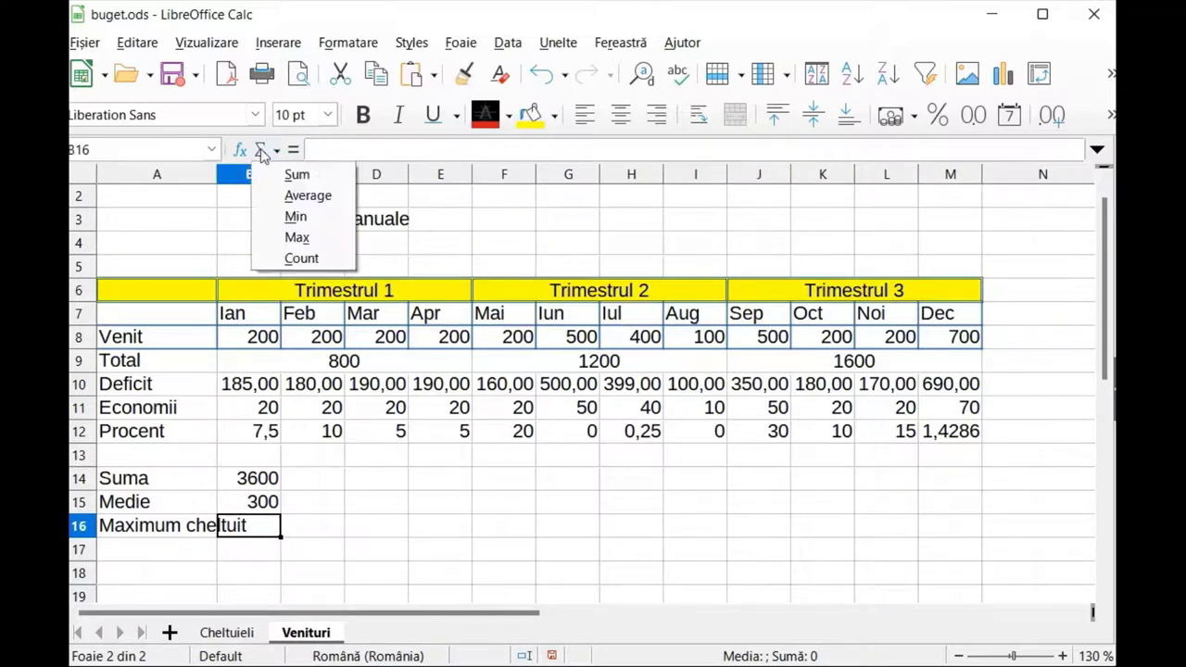
left_click(296, 237)
key("BackSpace")
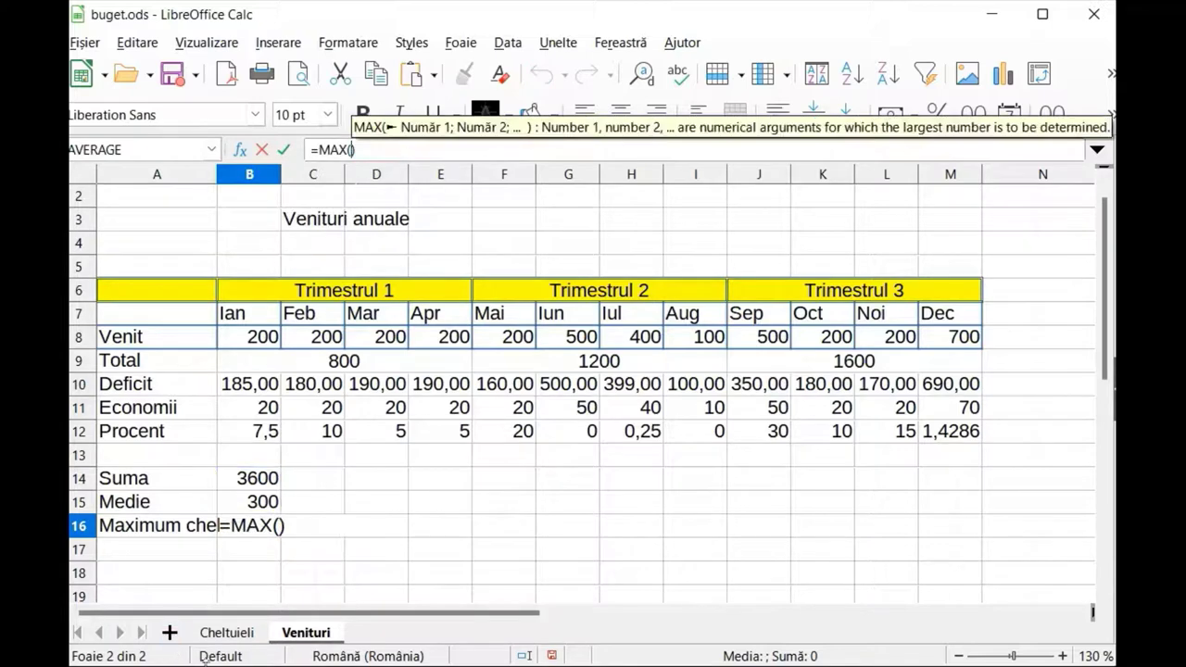
left_click(224, 635)
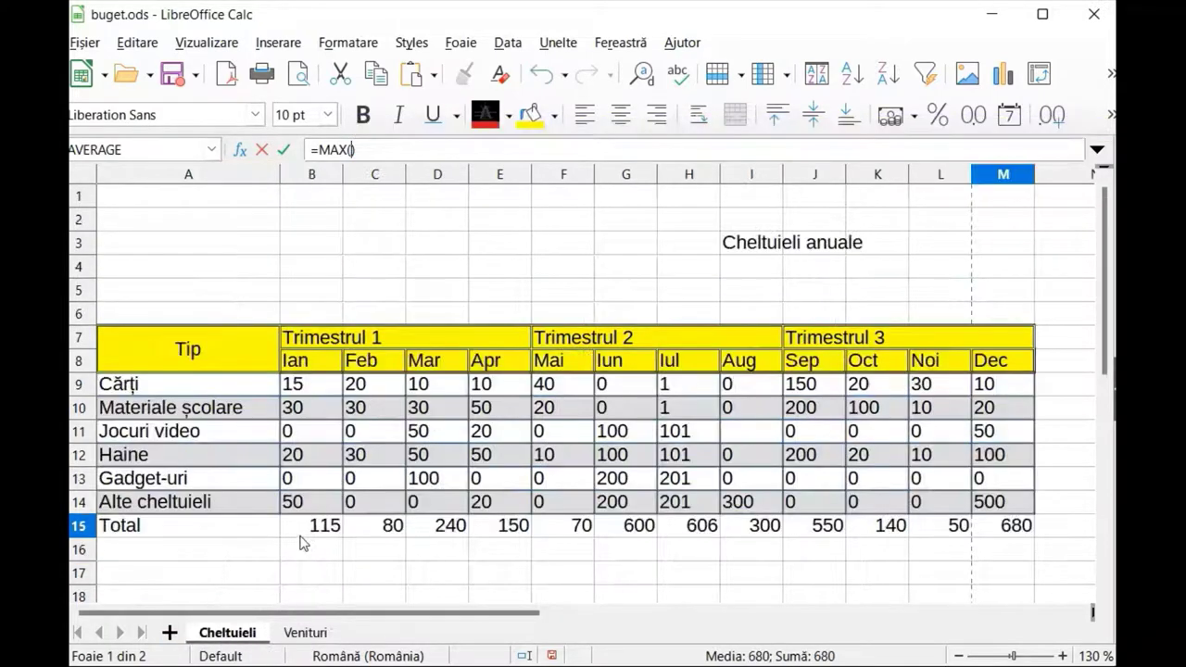
left_click_drag(302, 534, 1021, 530)
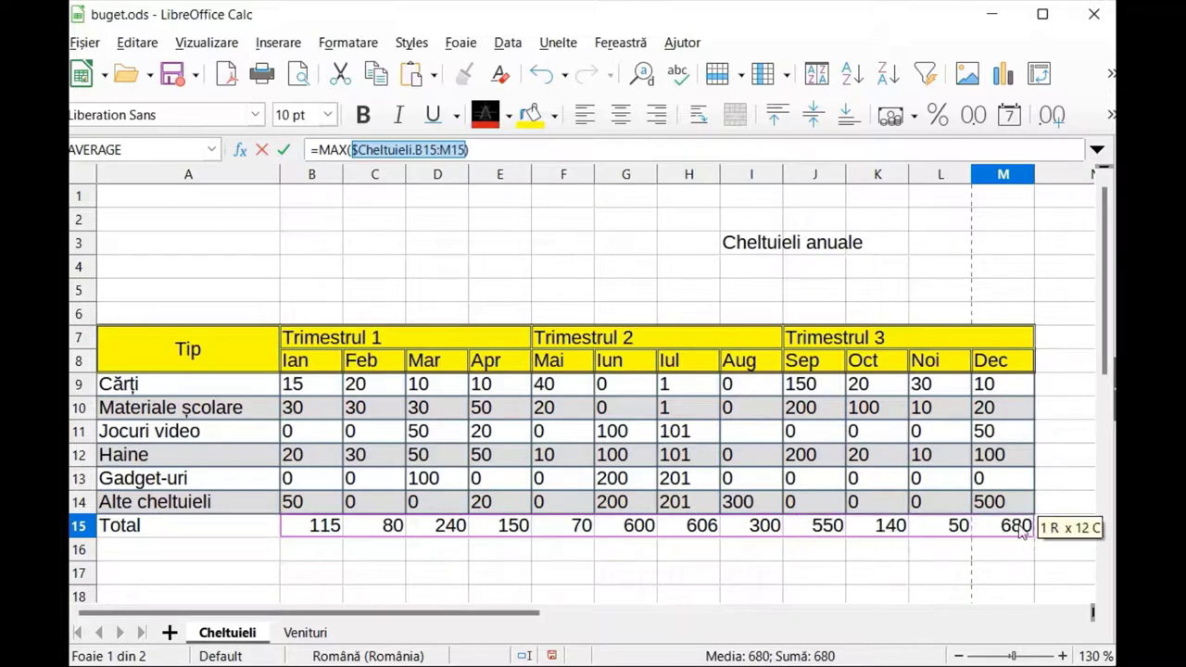
left_click(306, 633)
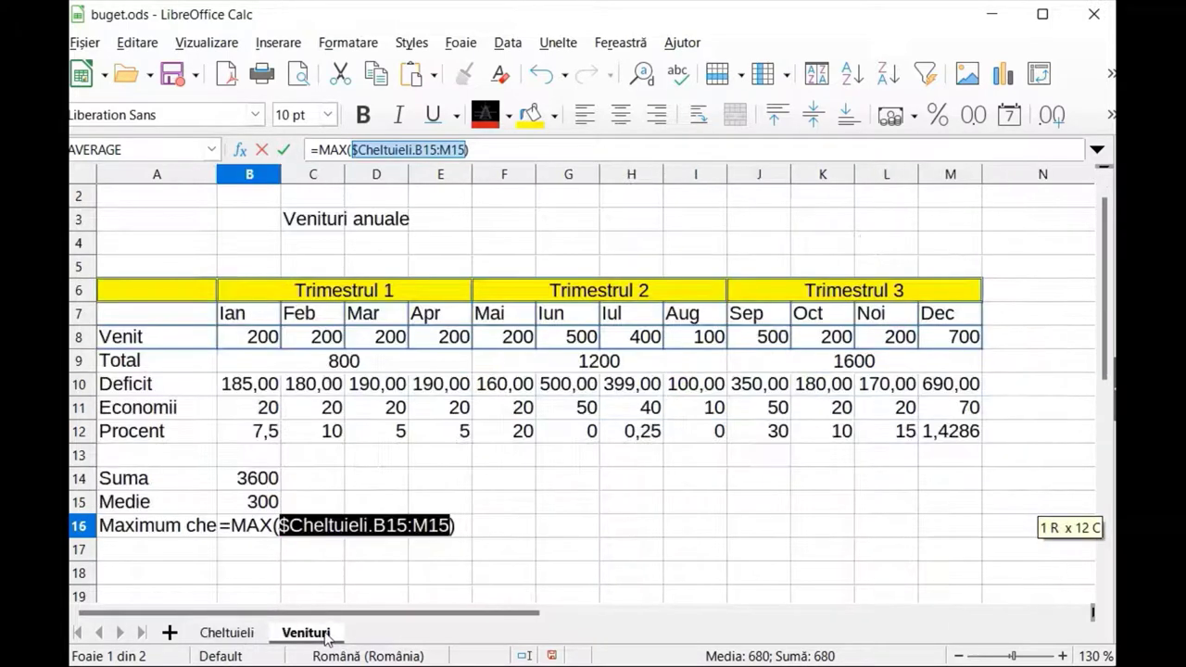
key("Return")
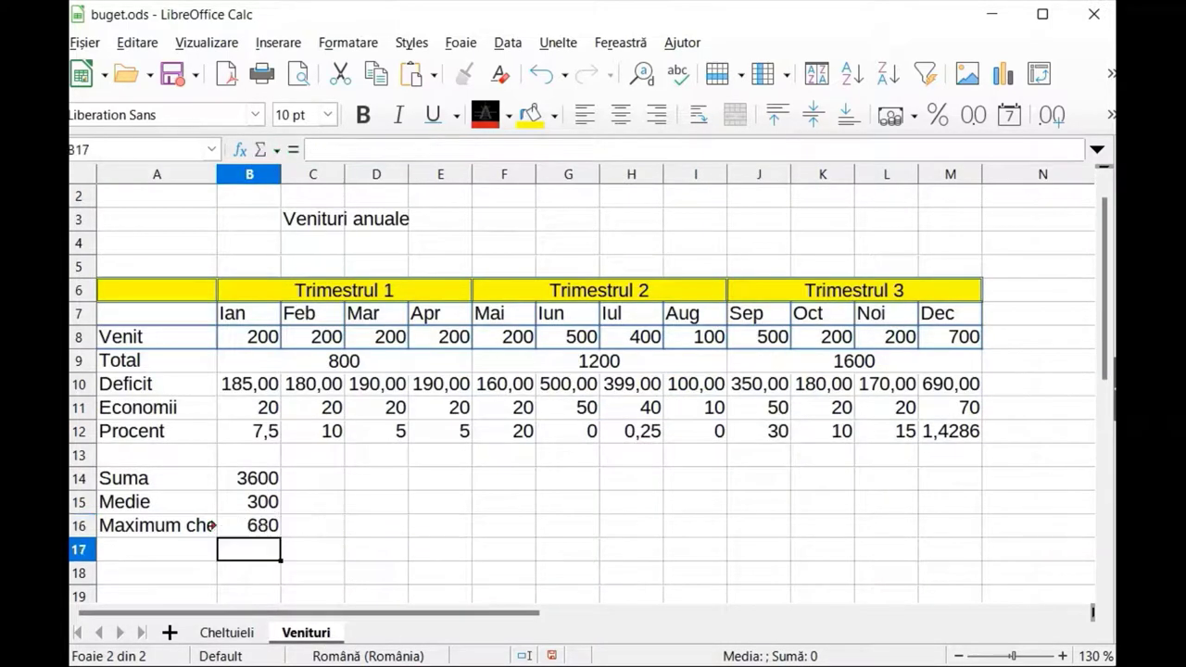
Step: Label cell A17 "Minimum cheltuit" below the Maximum cheltuit row
left_click(141, 553)
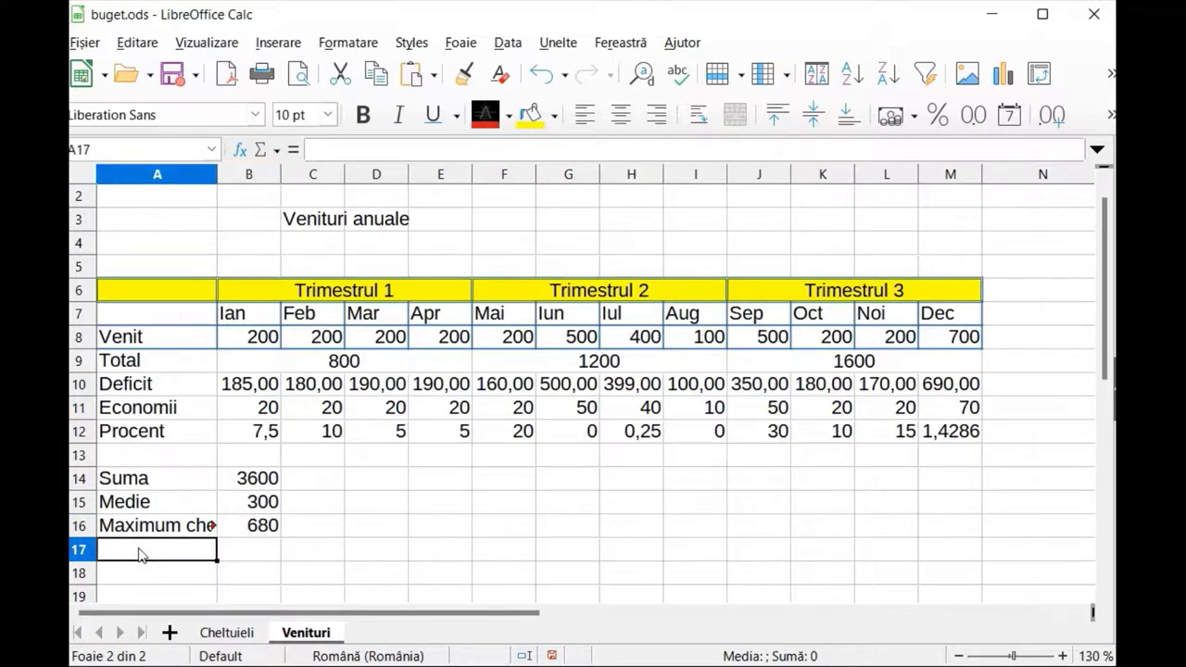
left_click(276, 150)
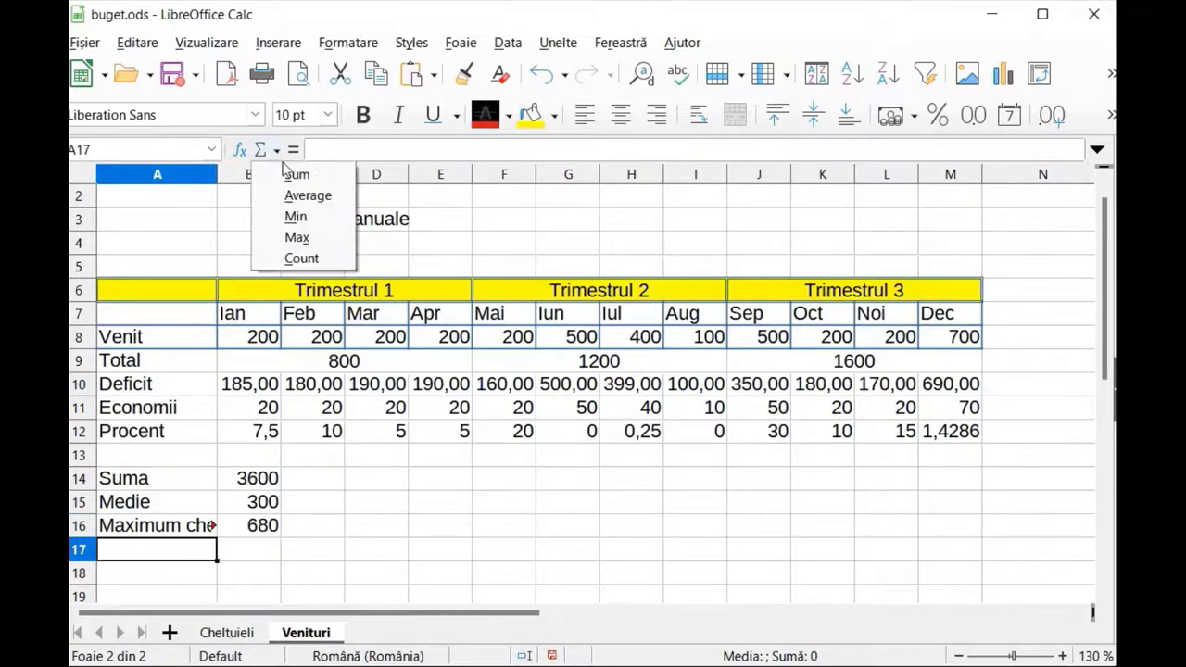
left_click(161, 555)
type("Minimum")
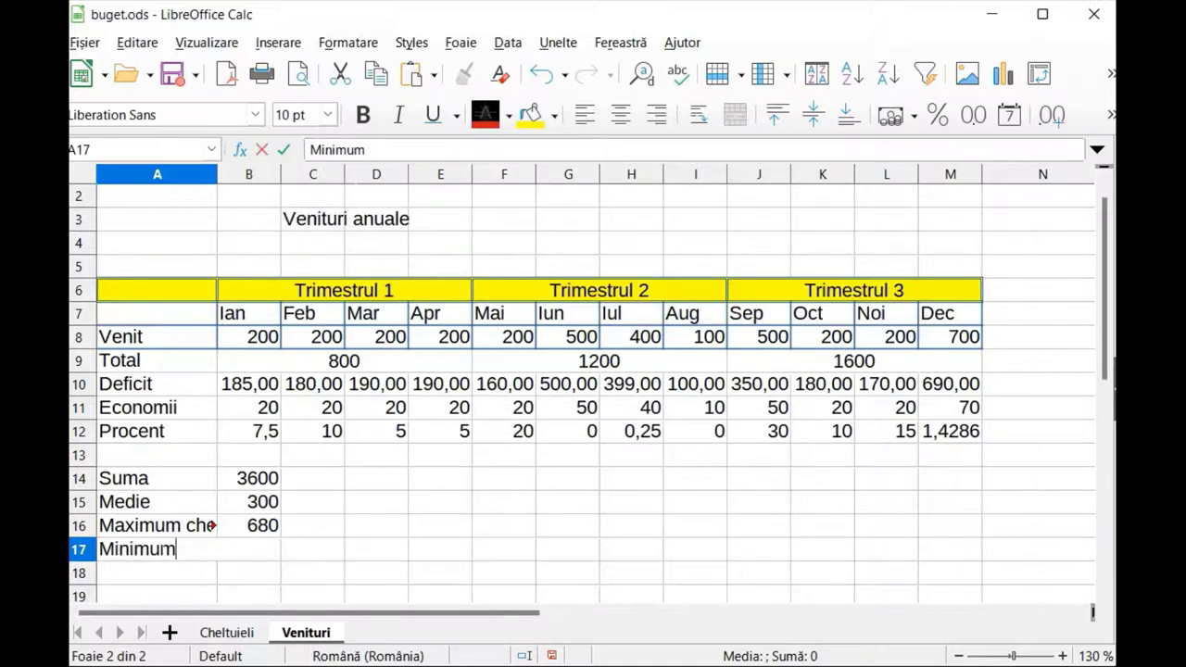
type(" cheltuit")
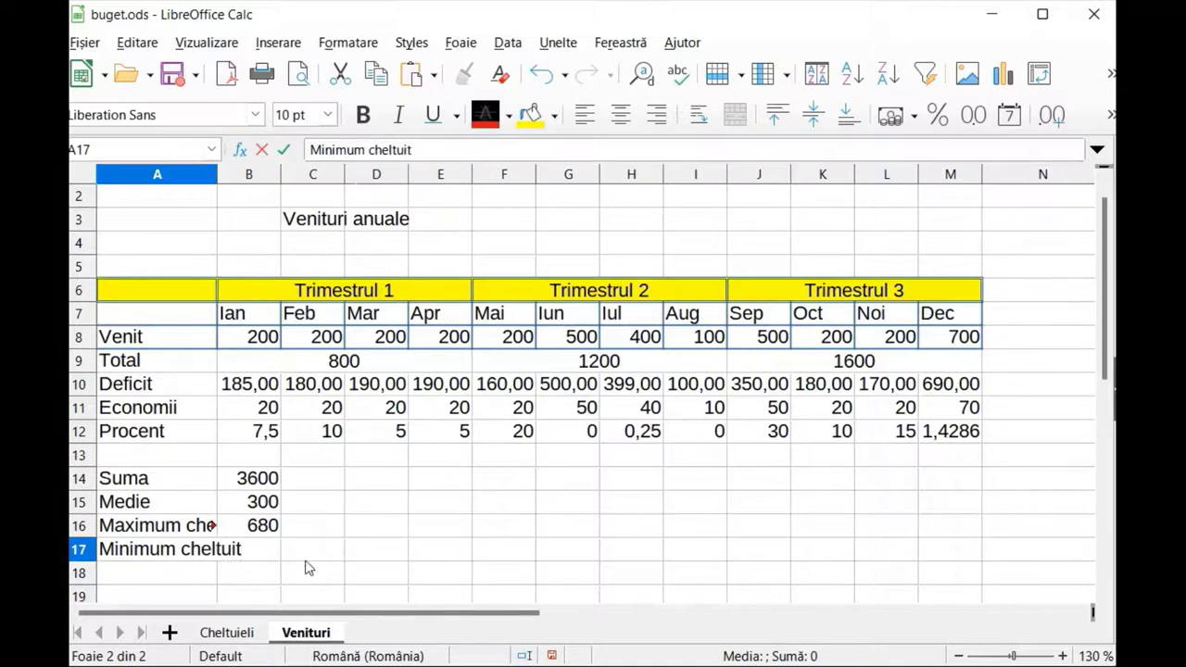
key("Tab")
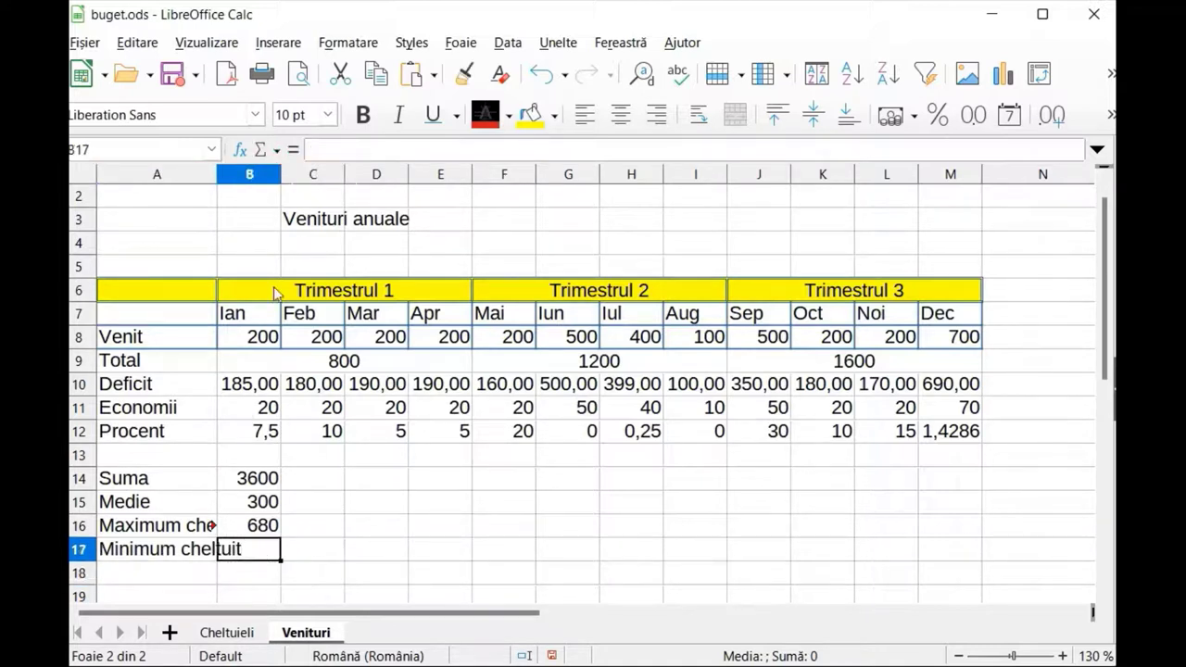
Step: Enter the Min function in cell B17 over the monthly expense totals B15:M15 of the Cheltuieli sheet
left_click(265, 150)
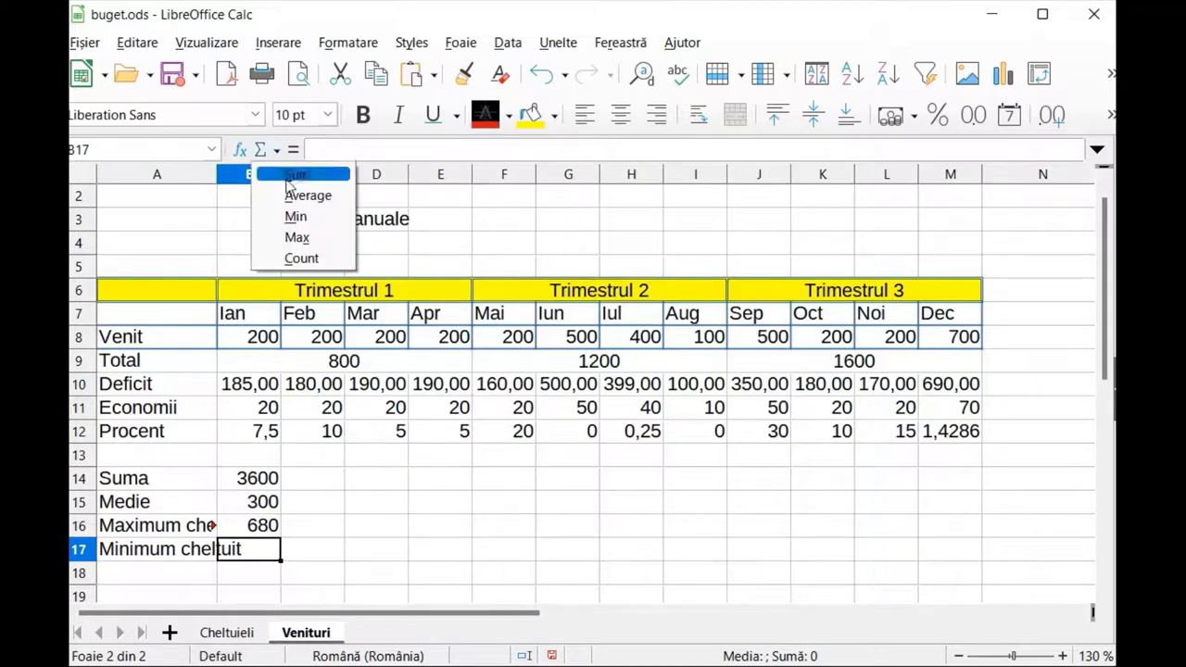
left_click(301, 218)
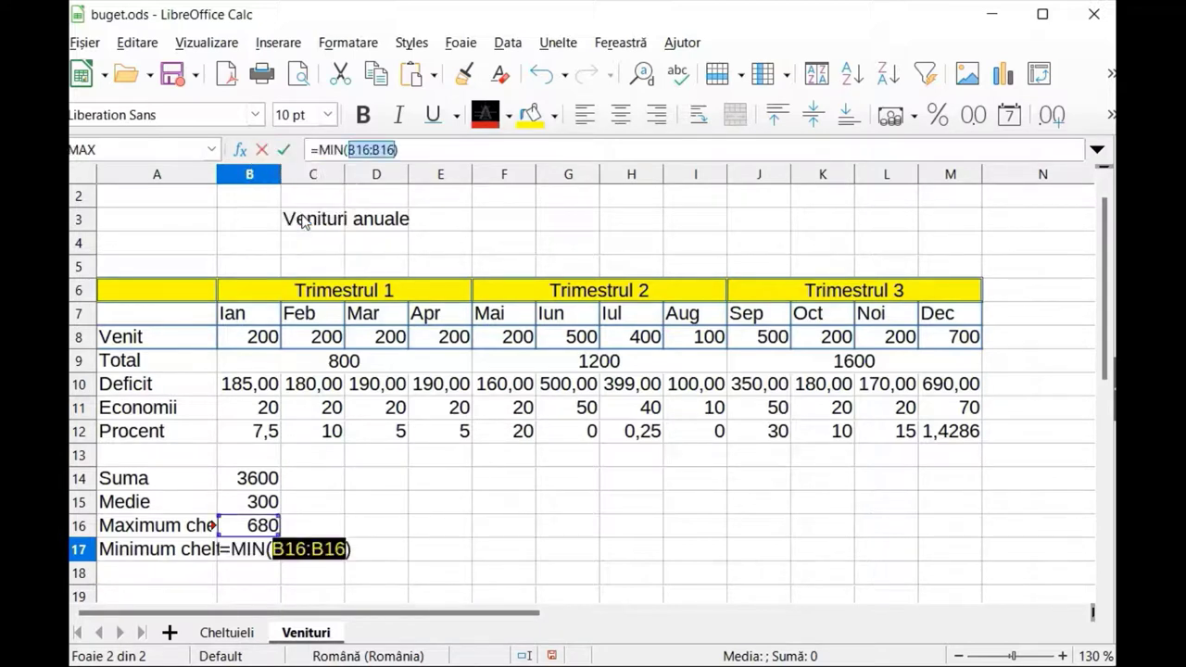
key("BackSpace")
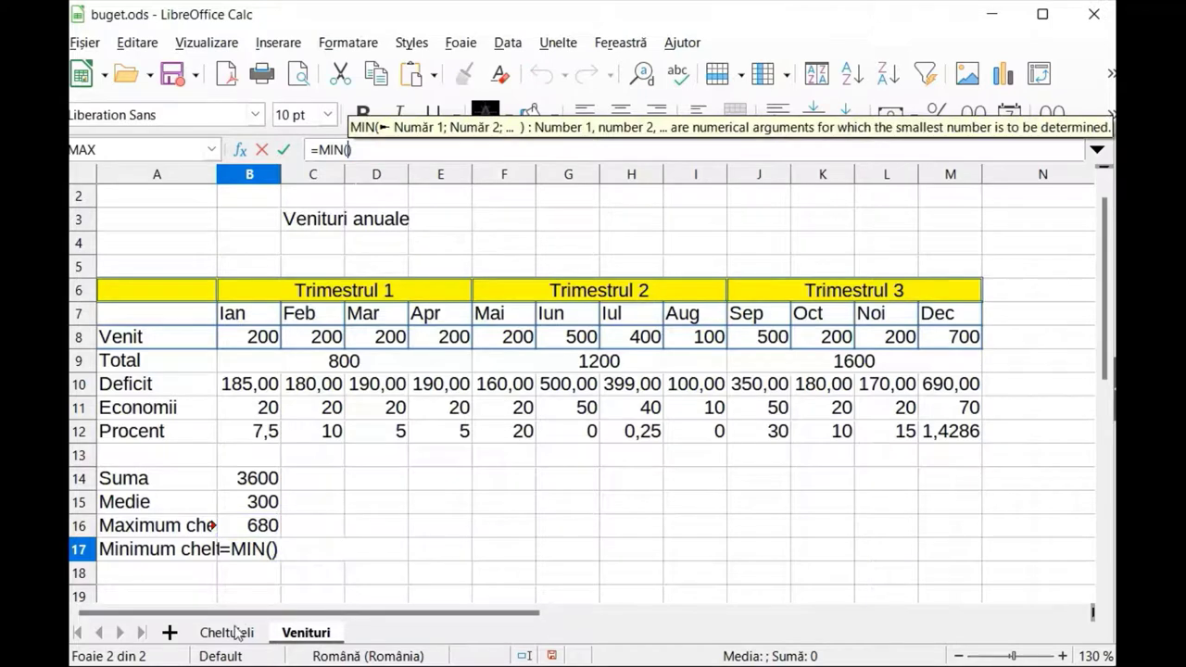
left_click(228, 634)
left_click_drag(301, 529, 985, 534)
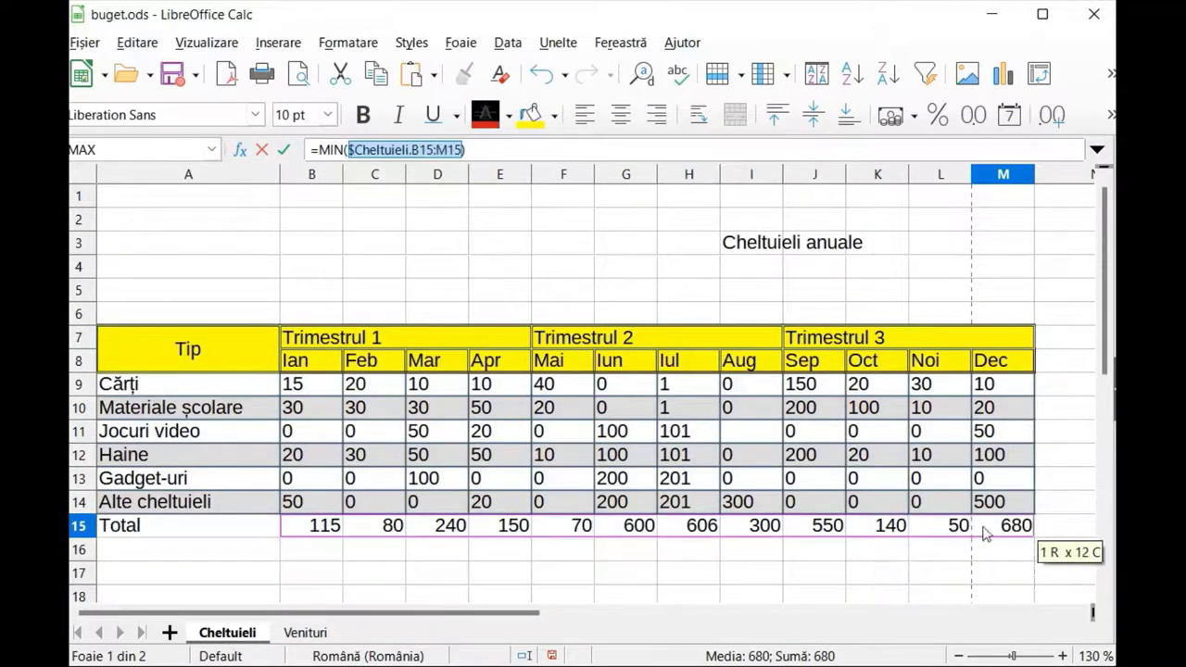
left_click(306, 633)
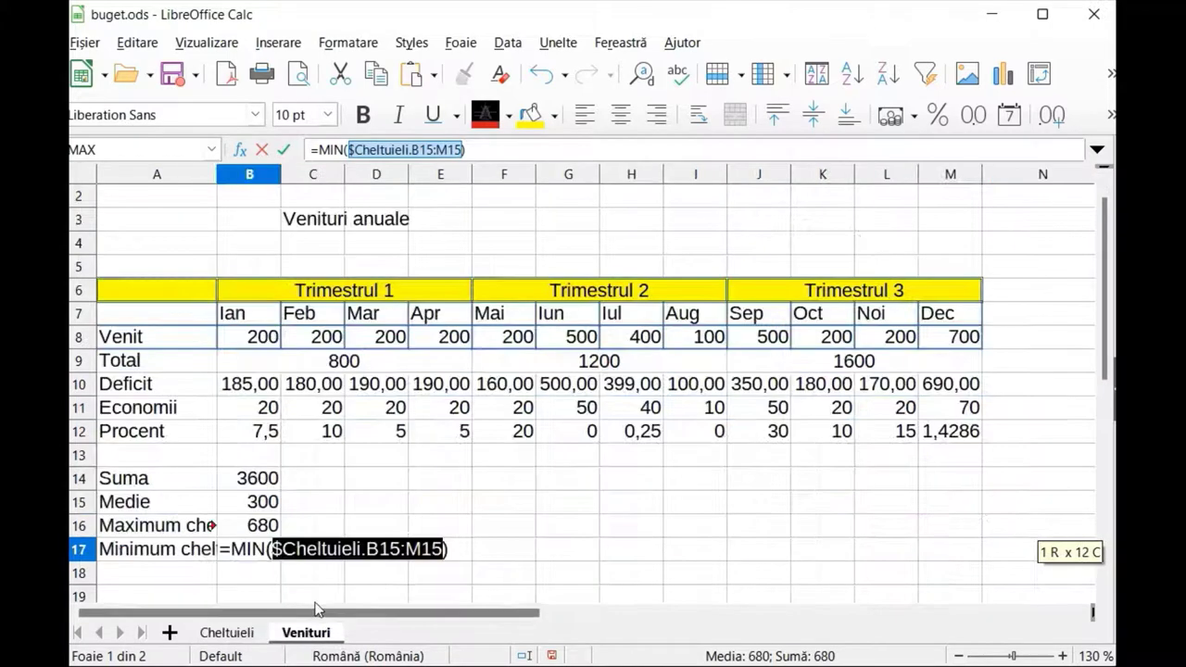
key("Return")
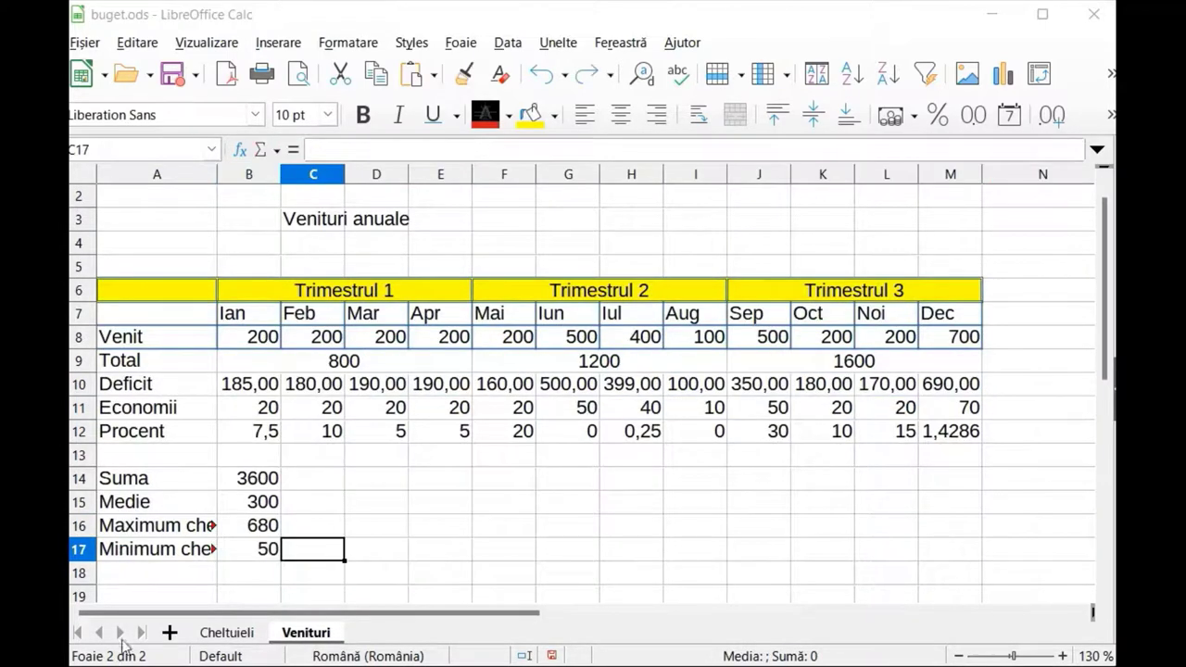
Step: Label cell A18 "Deficit/Excedent" and widen column A so the summary labels fit
left_click(125, 575)
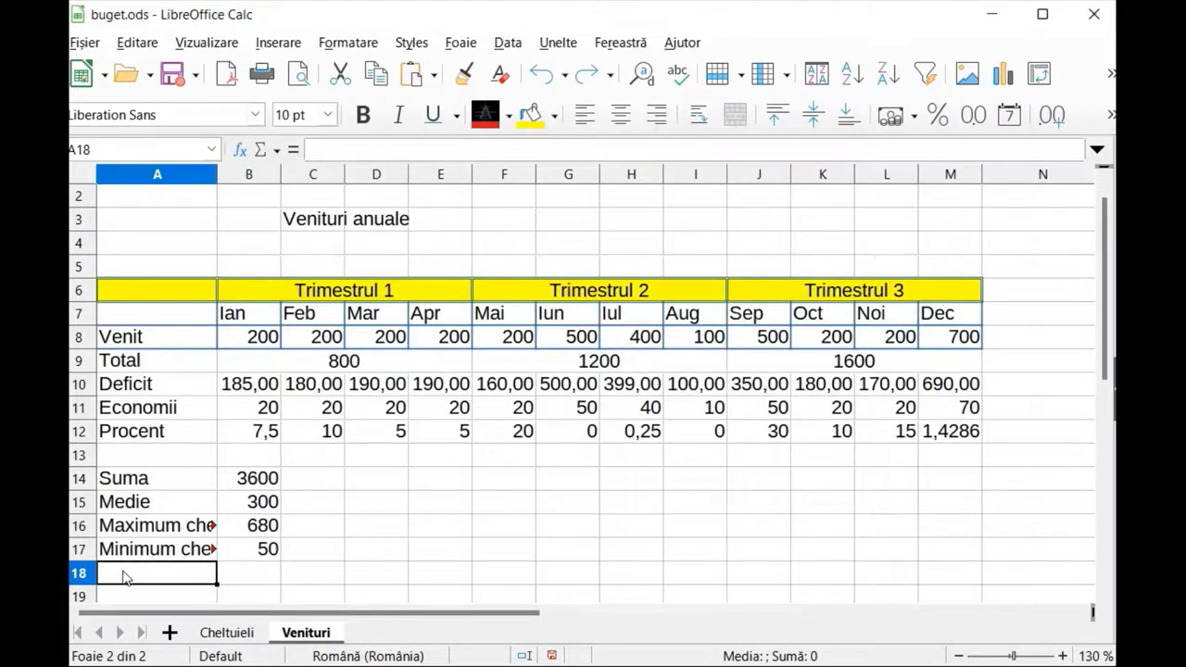
type("Deficit")
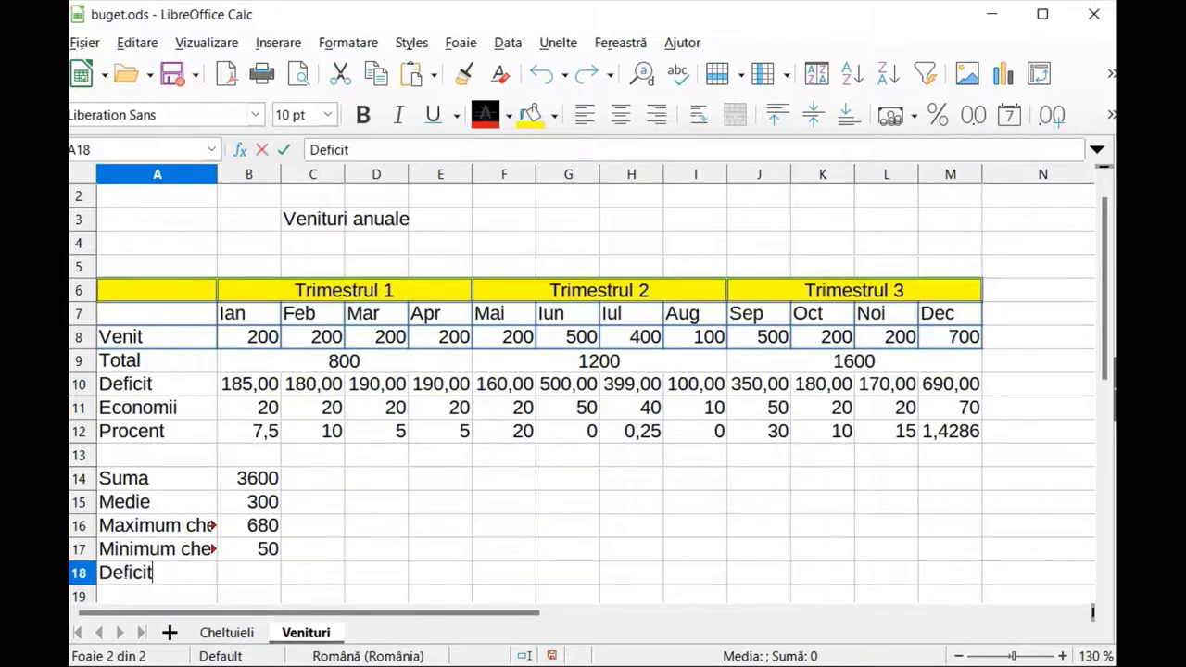
type("/Excedent")
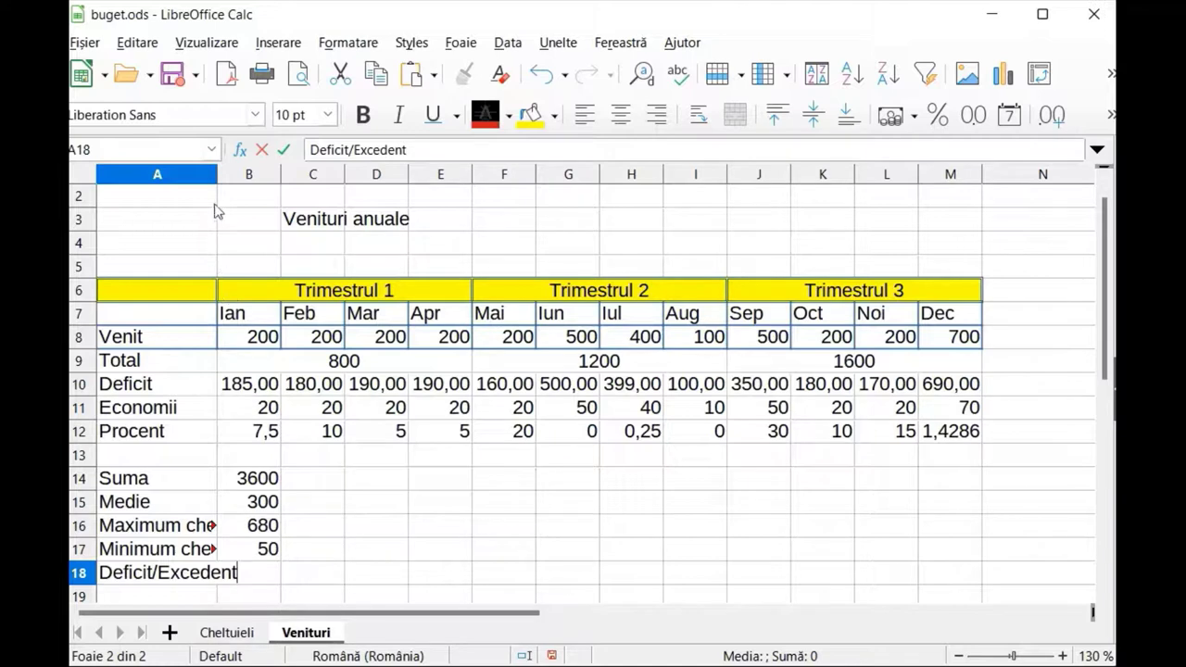
left_click(222, 174)
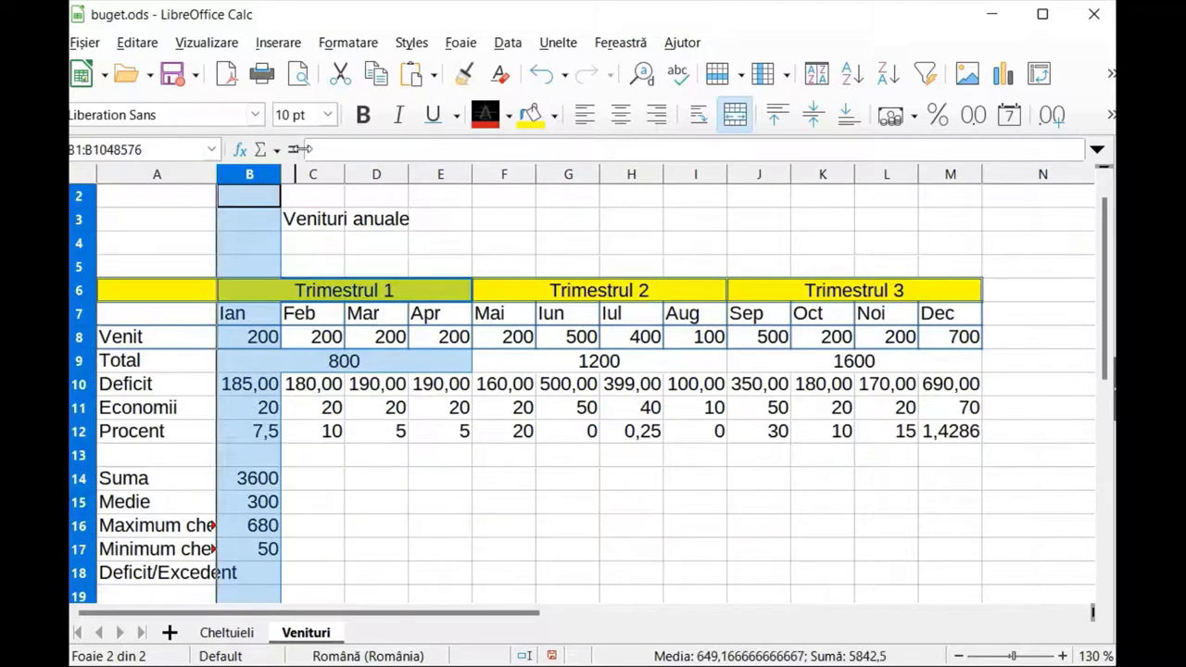
left_click_drag(216, 174, 306, 164)
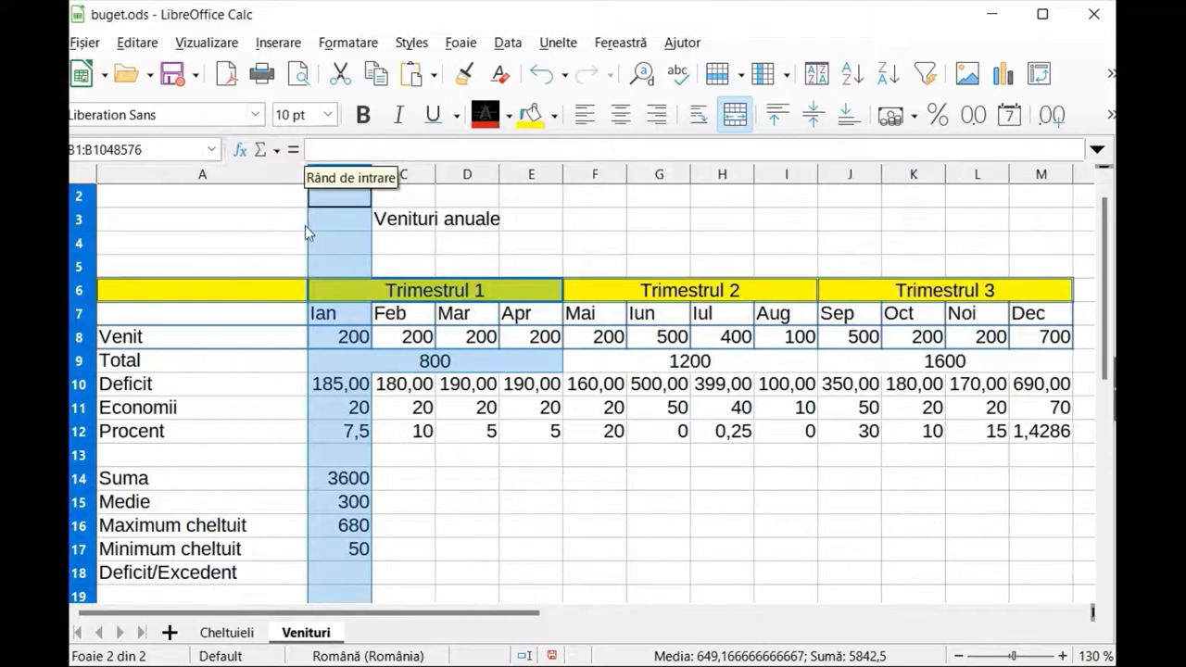
Step: Start an IF function for cell B18 in the function wizard, finding it with the search term "if"
left_click(335, 574)
left_click(243, 151)
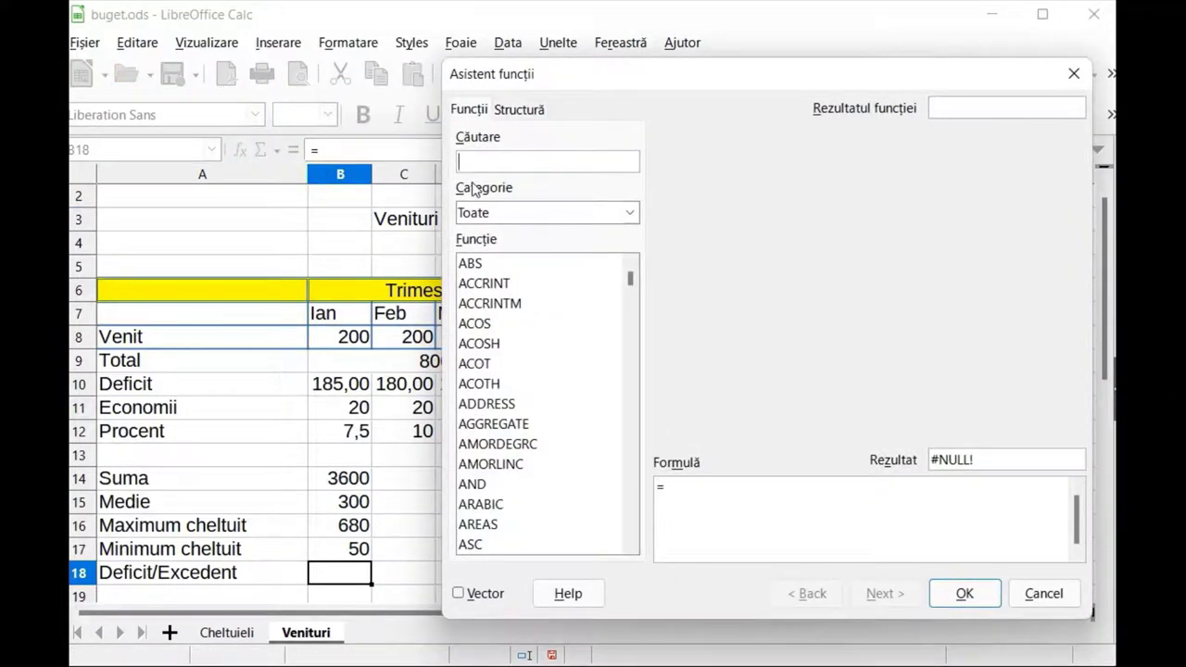
type("if")
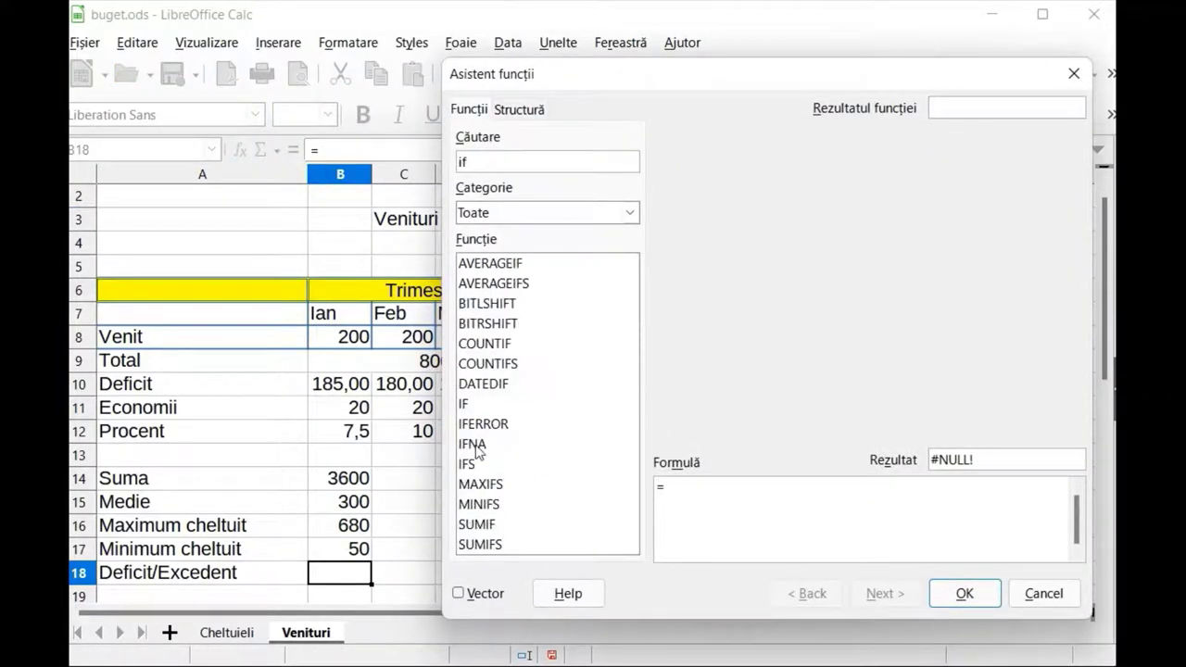
left_click(463, 405)
left_click(887, 596)
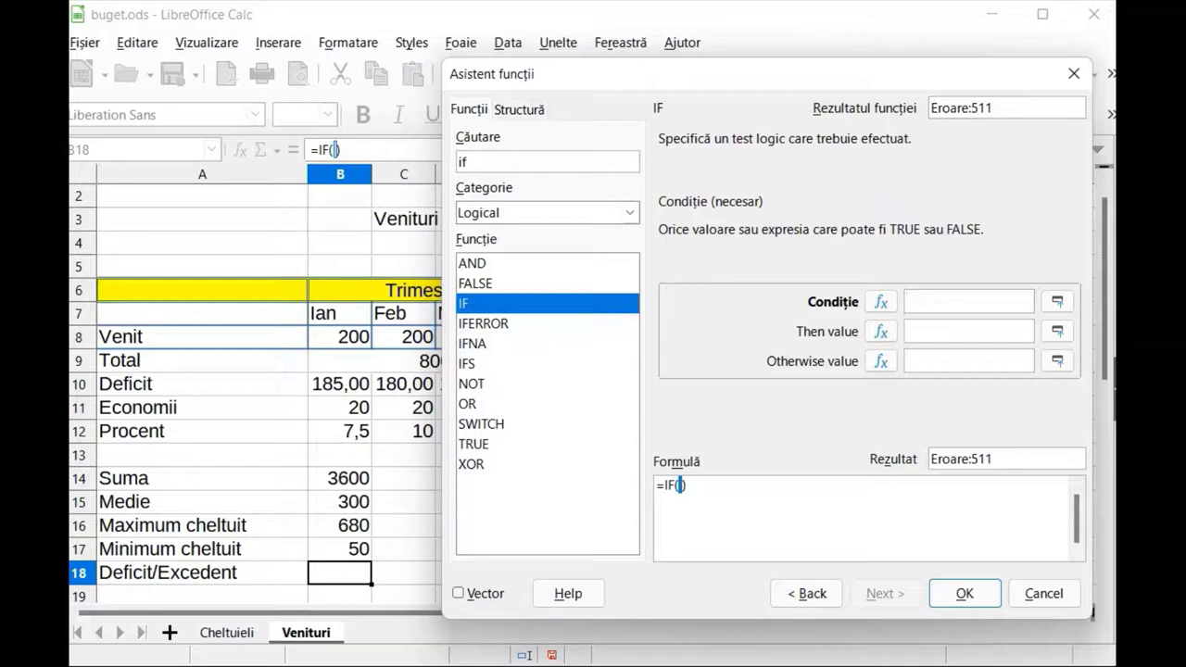
Step: Set the IF condition to $Cheltuieli.b15>b8, comparing January's total expenses on the Cheltuieli sheet with the January income
type("$C")
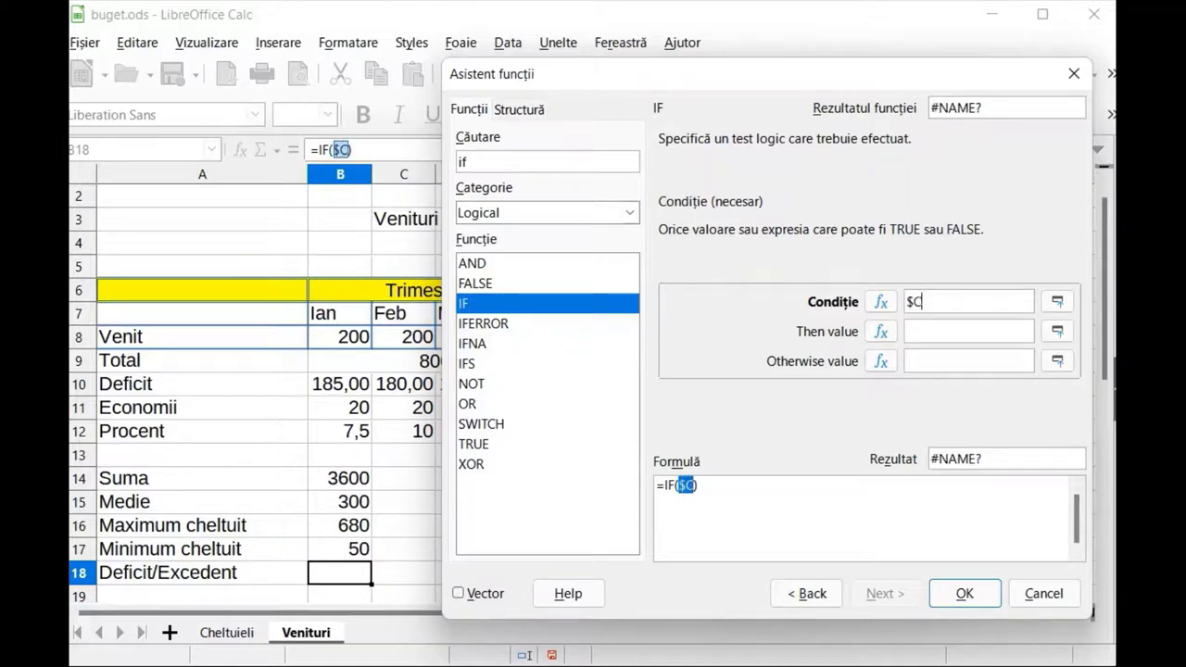
type("heltuieli")
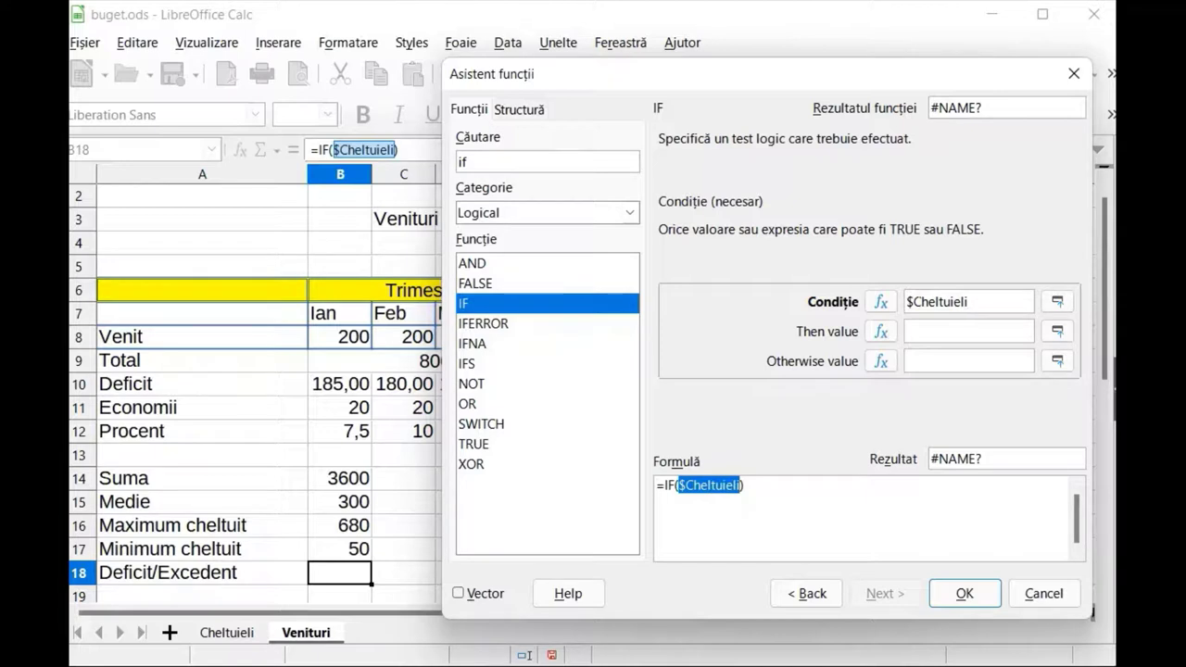
type(".")
left_click(232, 635)
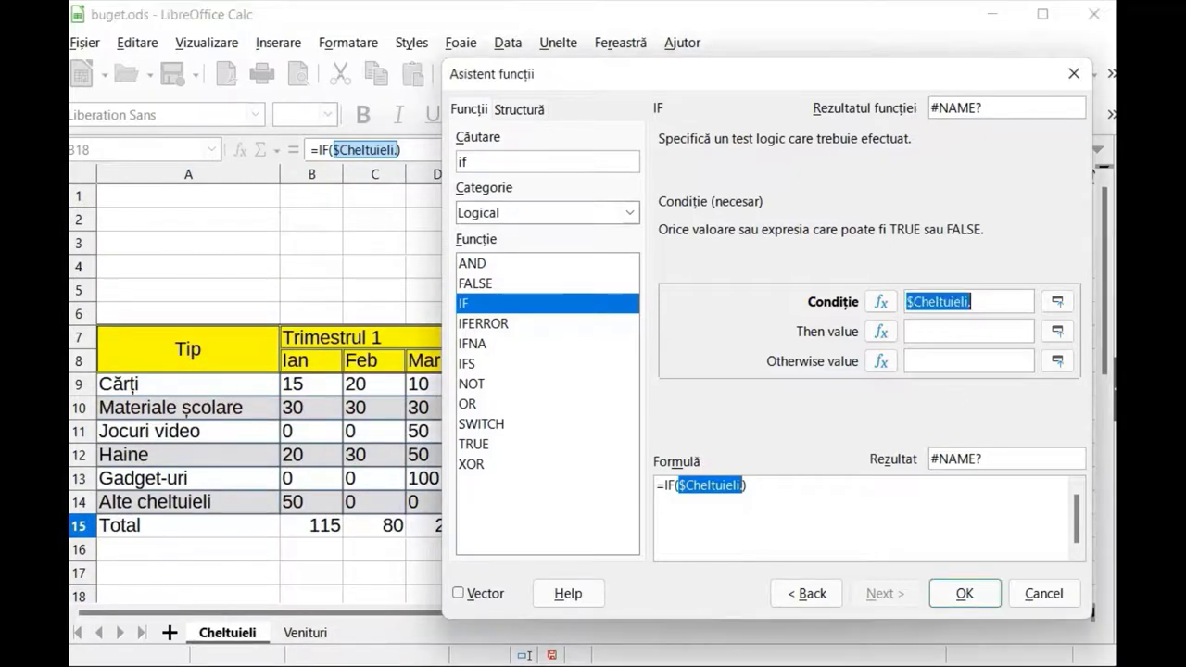
type("b")
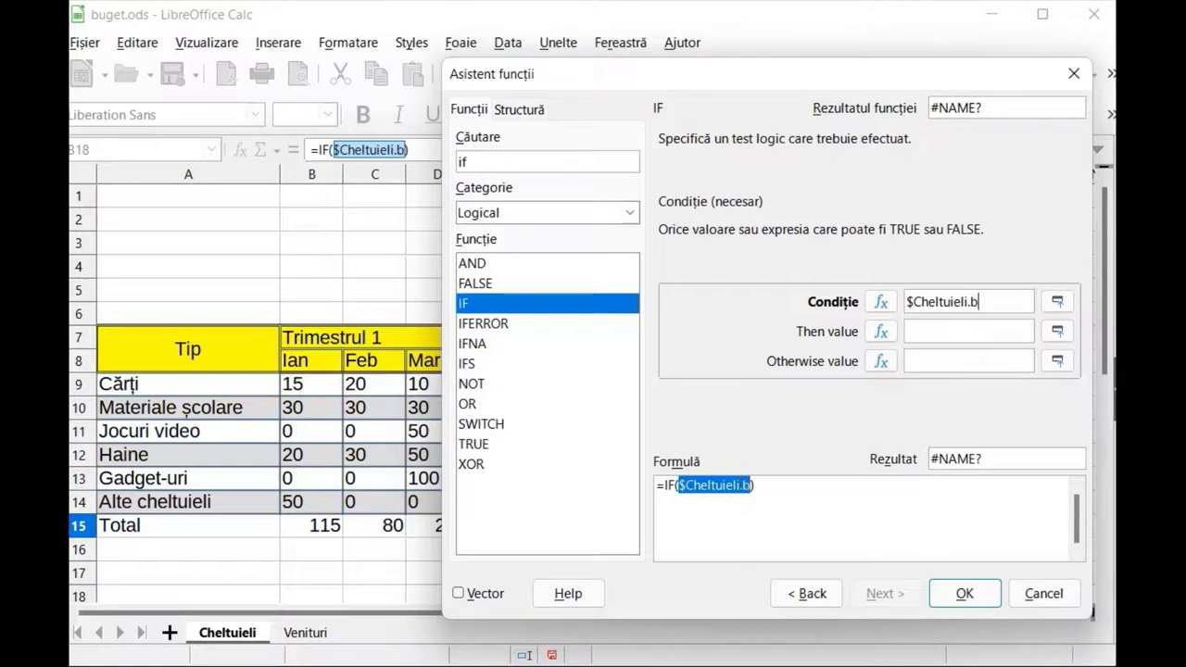
type("15")
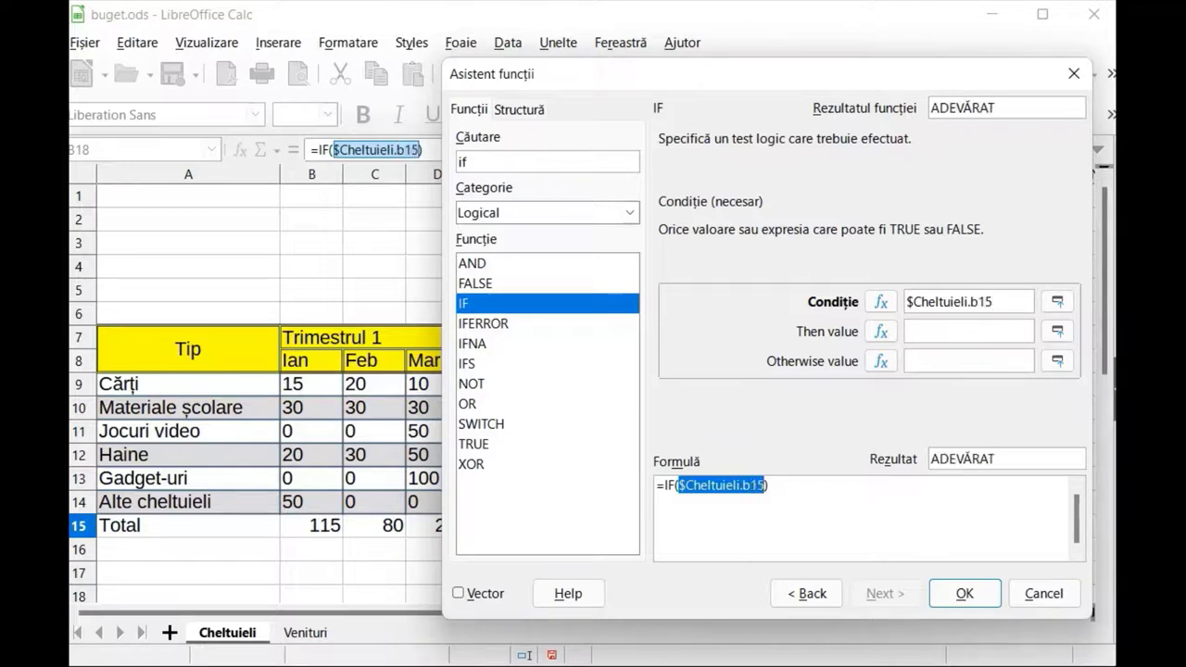
type(">")
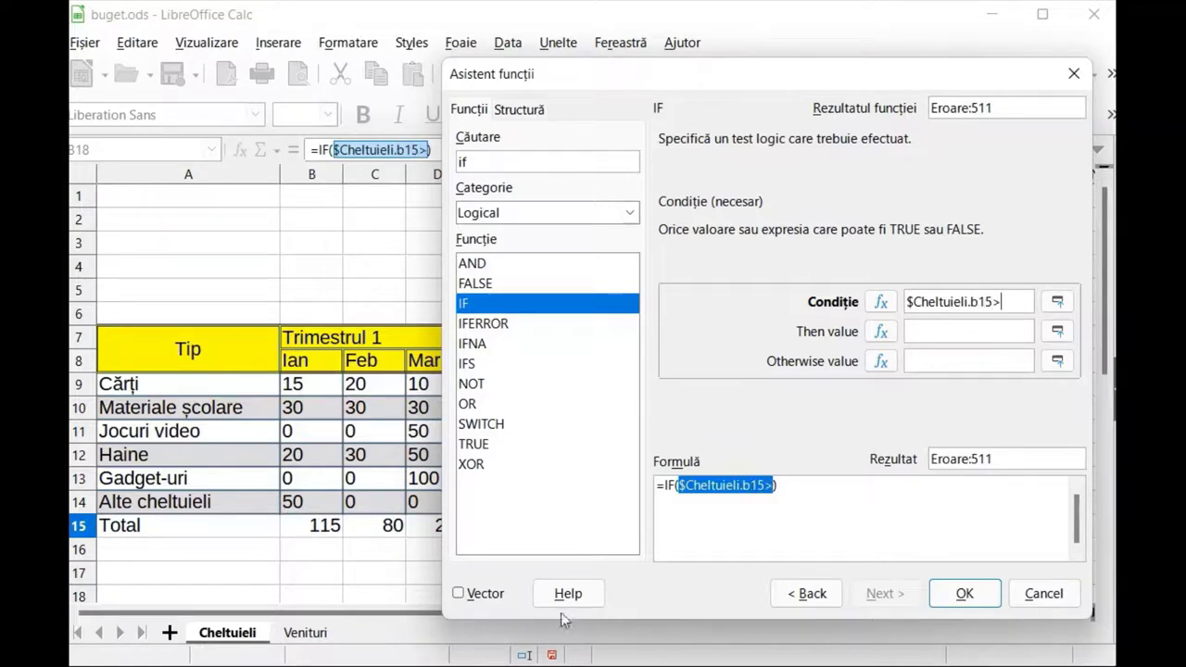
left_click(320, 633)
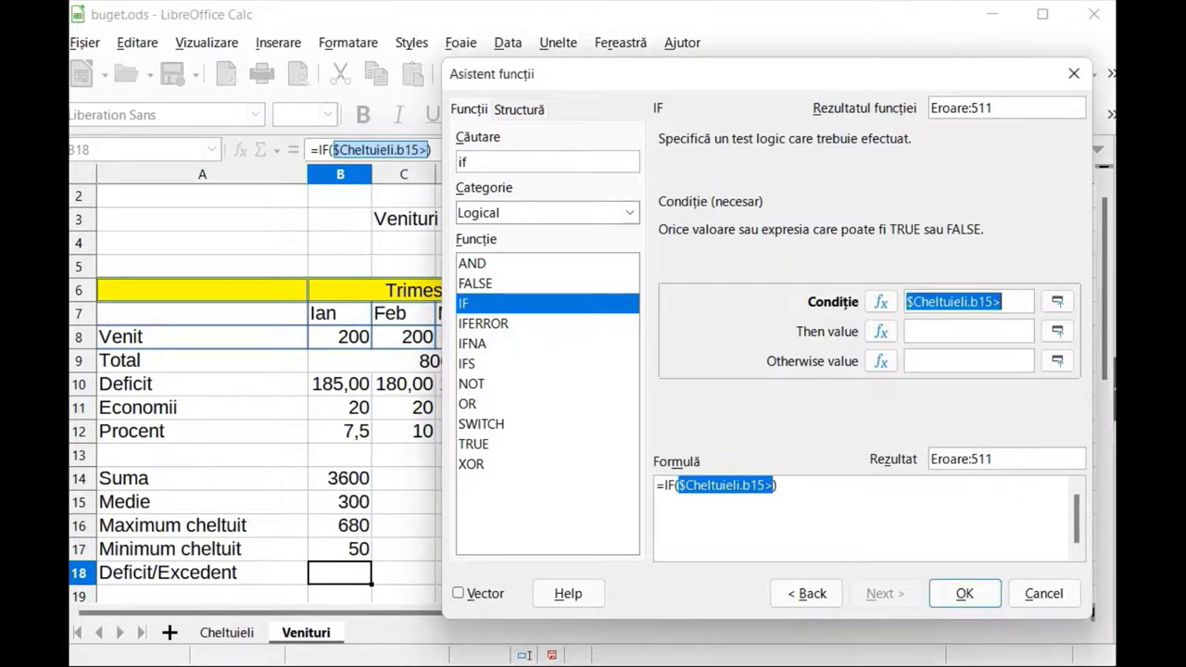
left_click(968, 301)
type("b8")
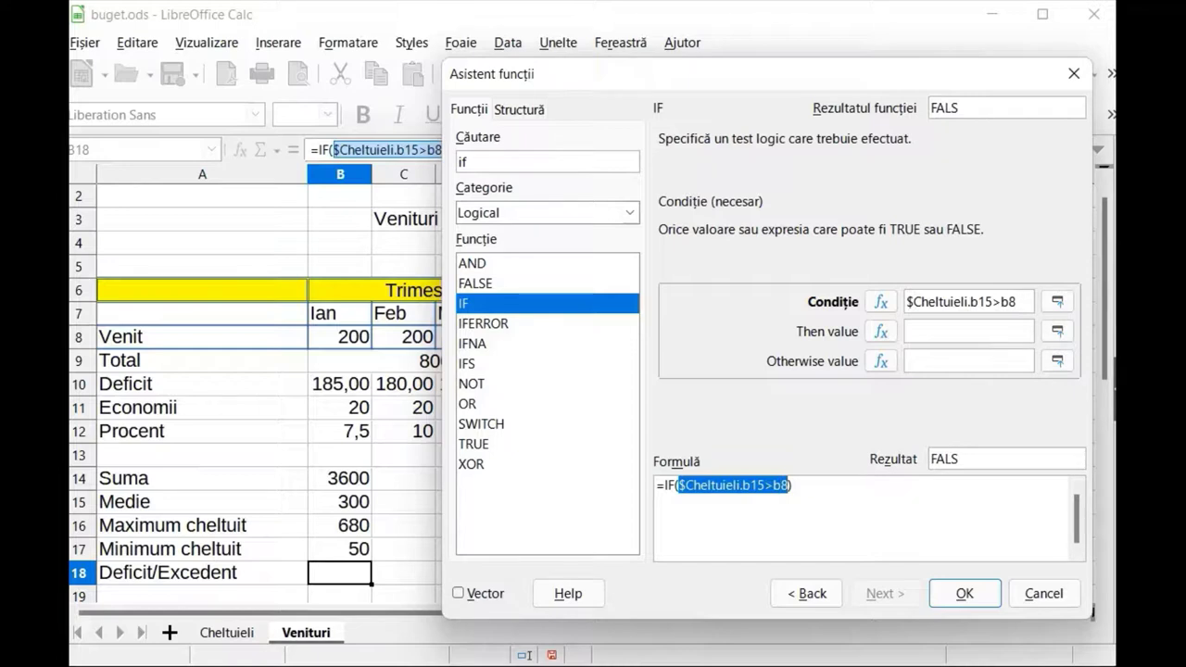
Step: Have the IF function return "Deficit" when true and "Excedent" otherwise, and fill the formula from B18 across to M18
left_click(968, 330)
type("\"")
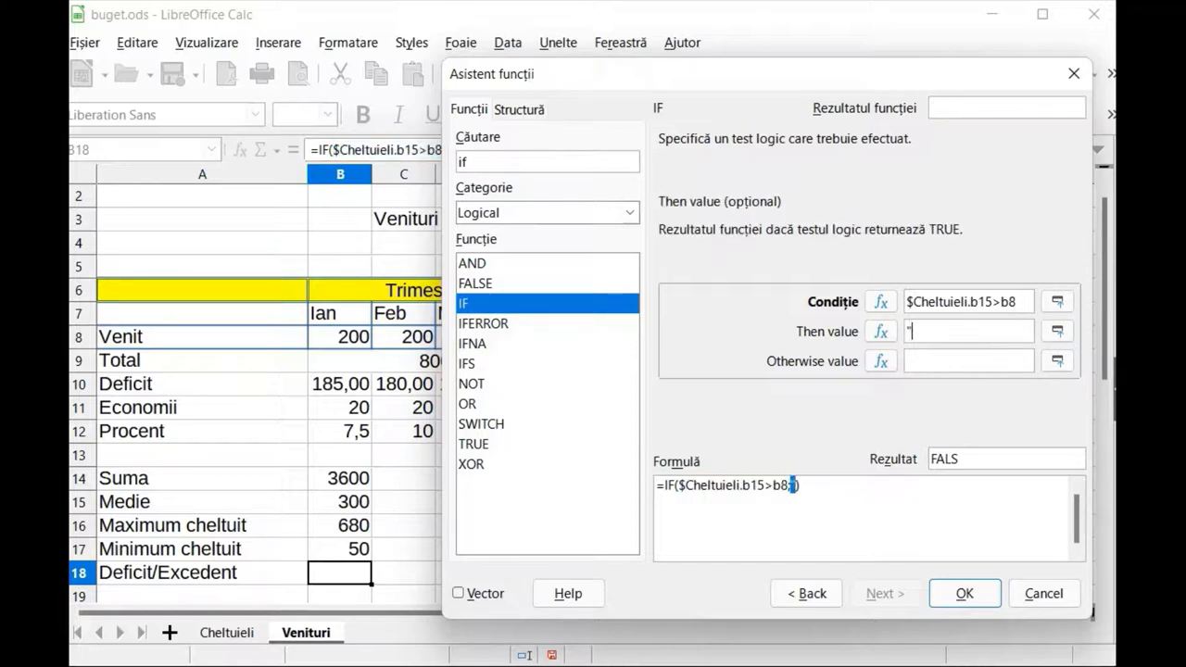
type("Deficit")
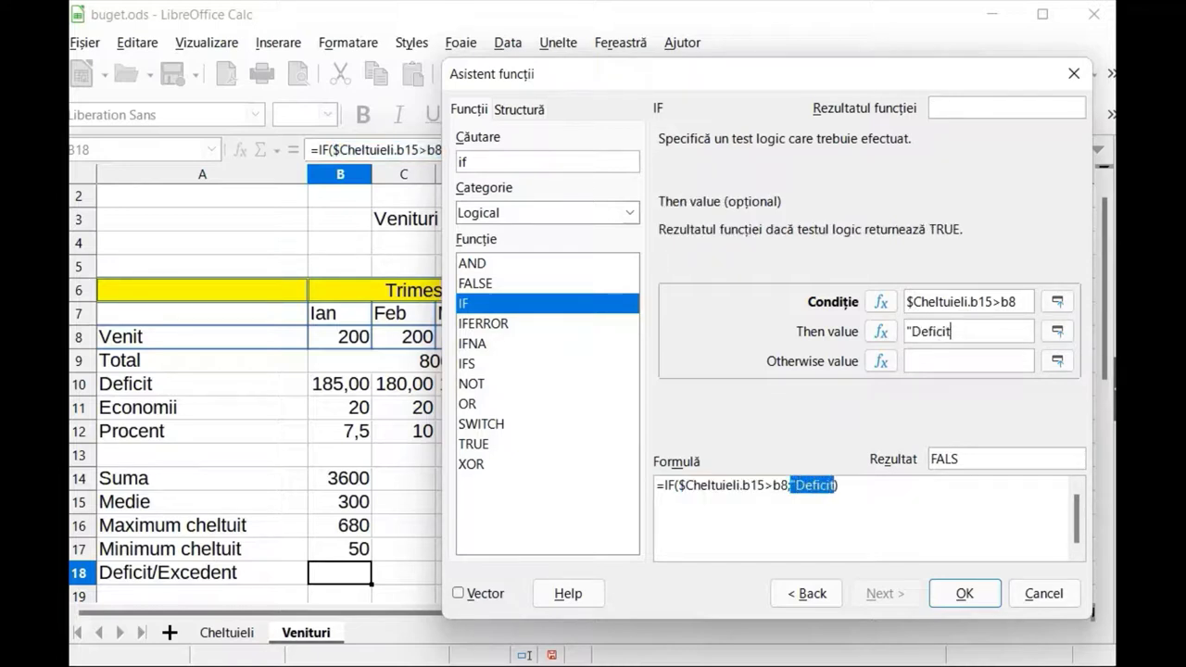
type("\"")
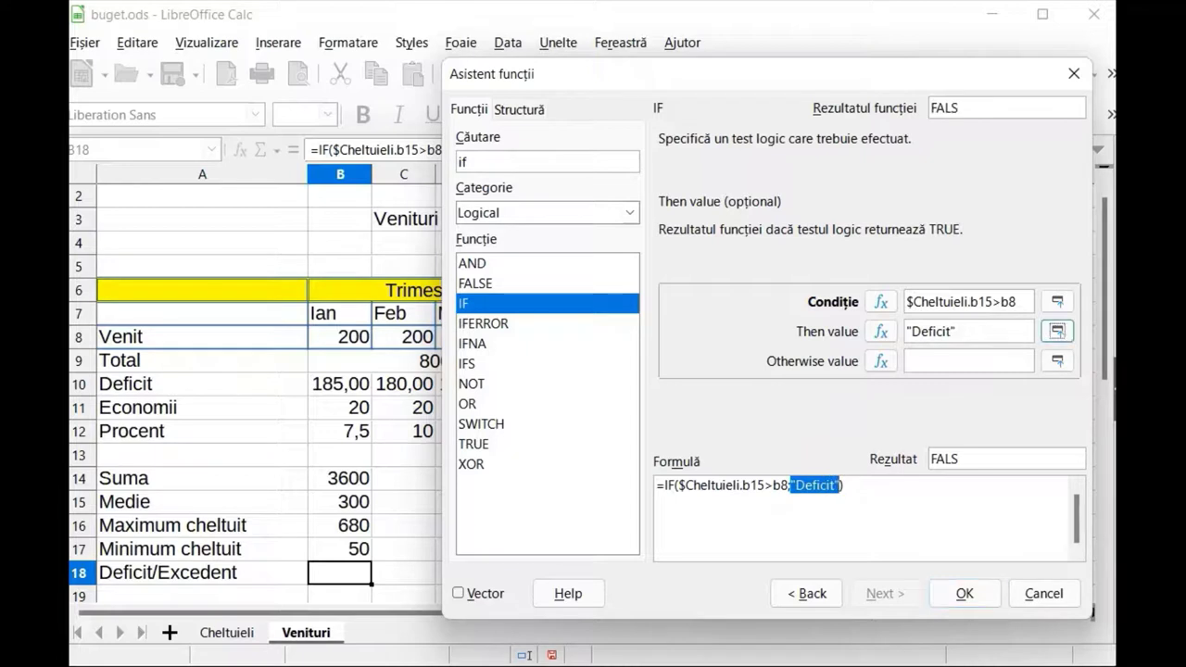
key("Tab")
type("\"")
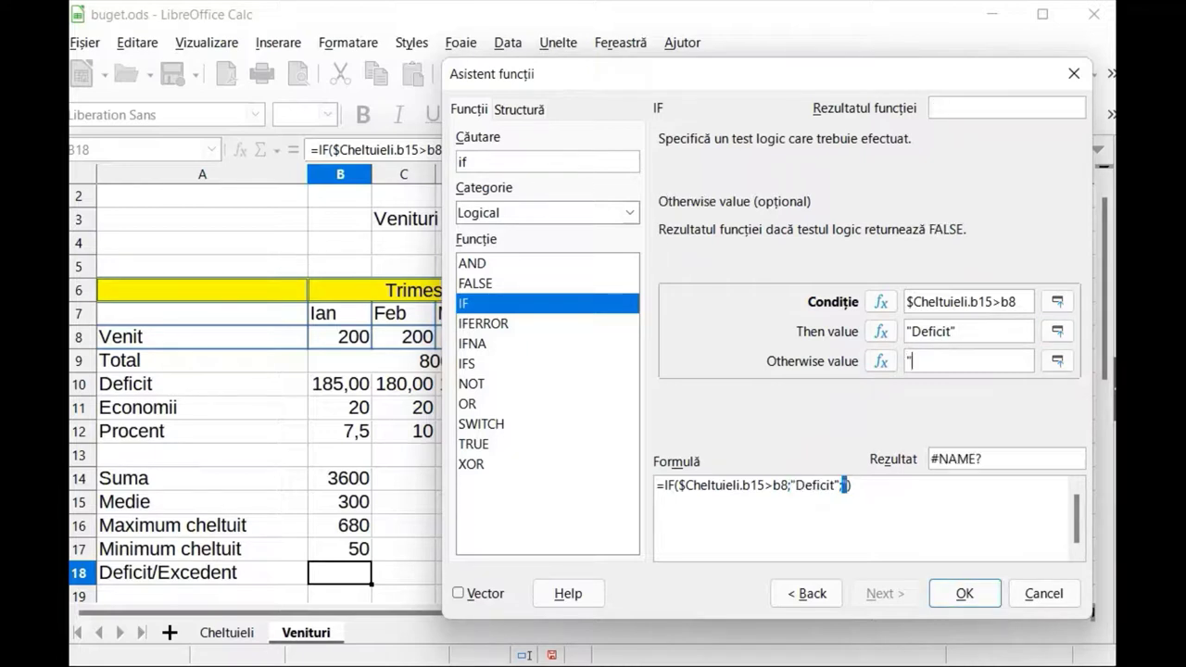
type("Exceden")
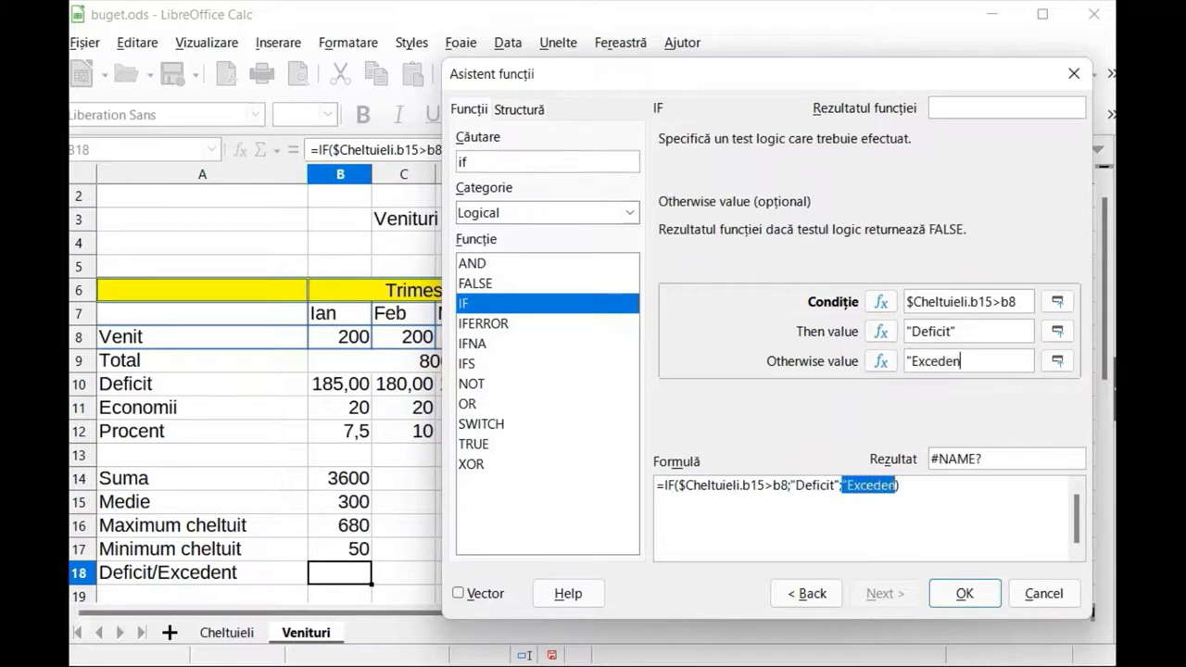
type("t\"")
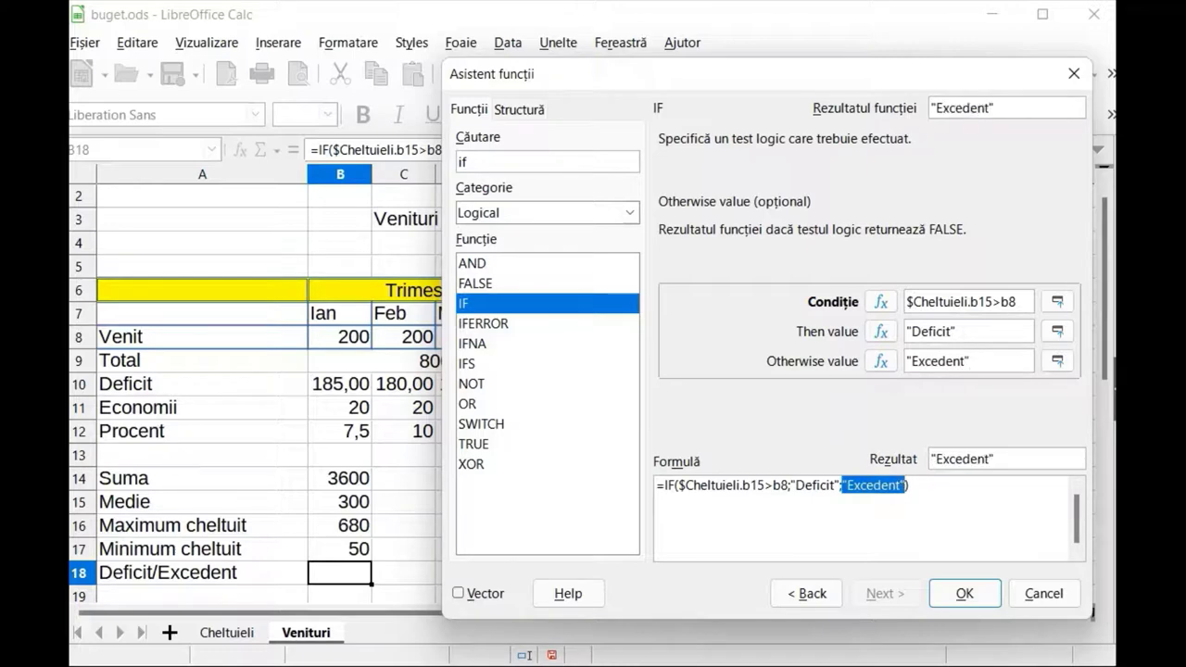
left_click(967, 589)
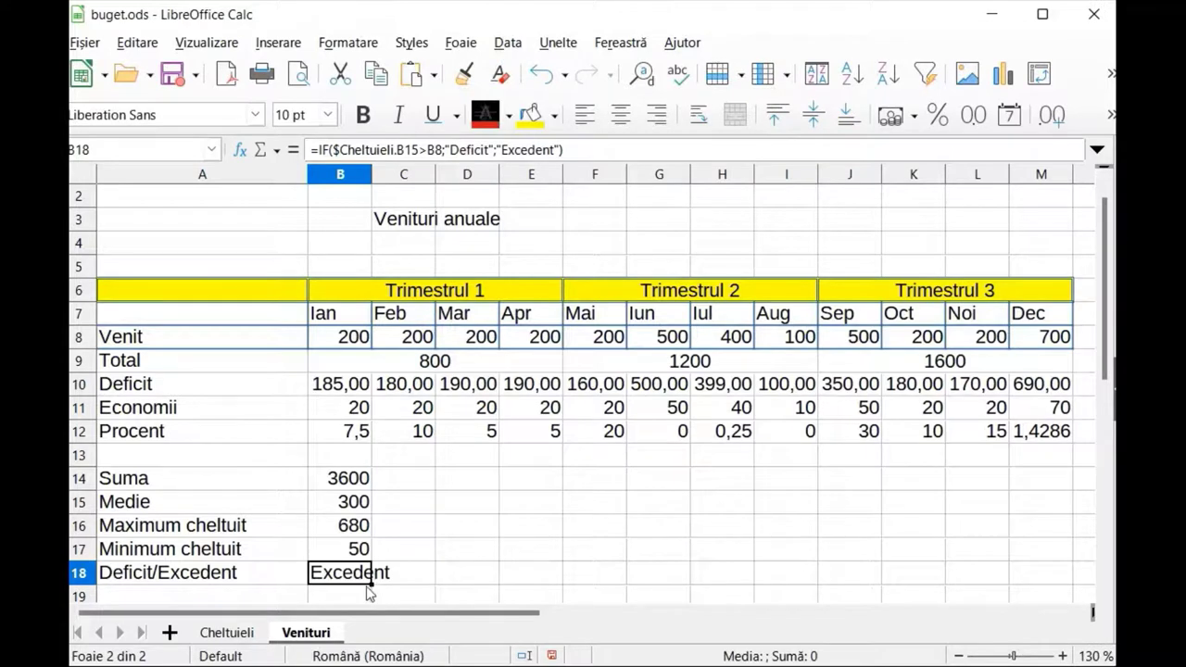
left_click_drag(371, 576, 1055, 482)
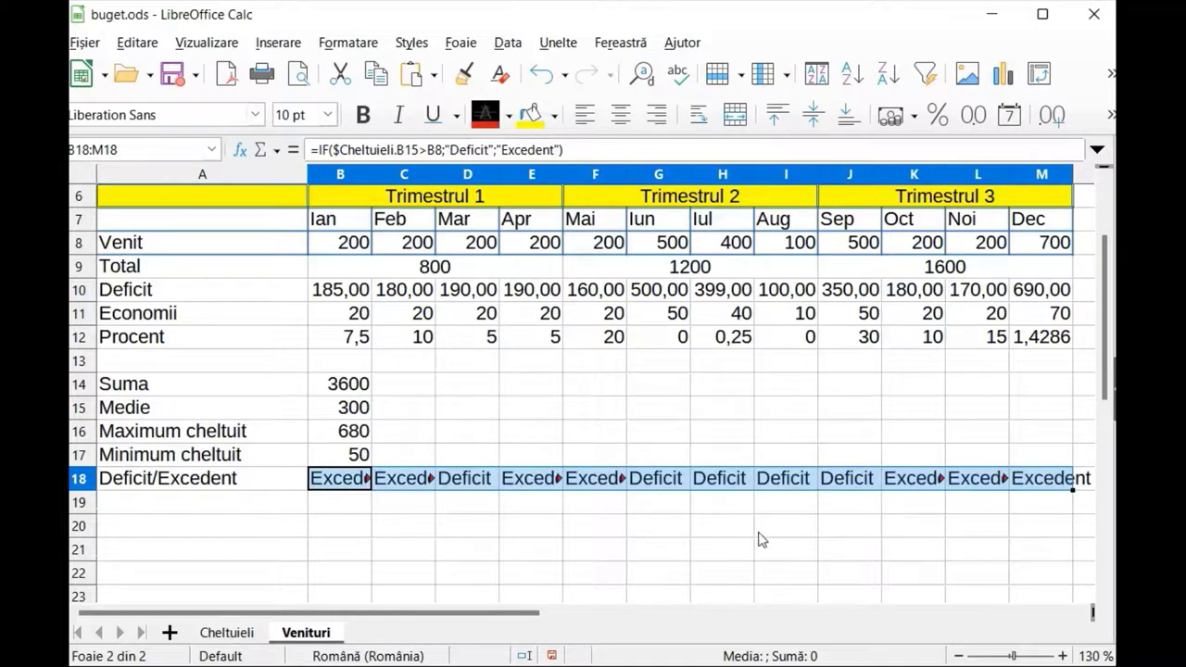